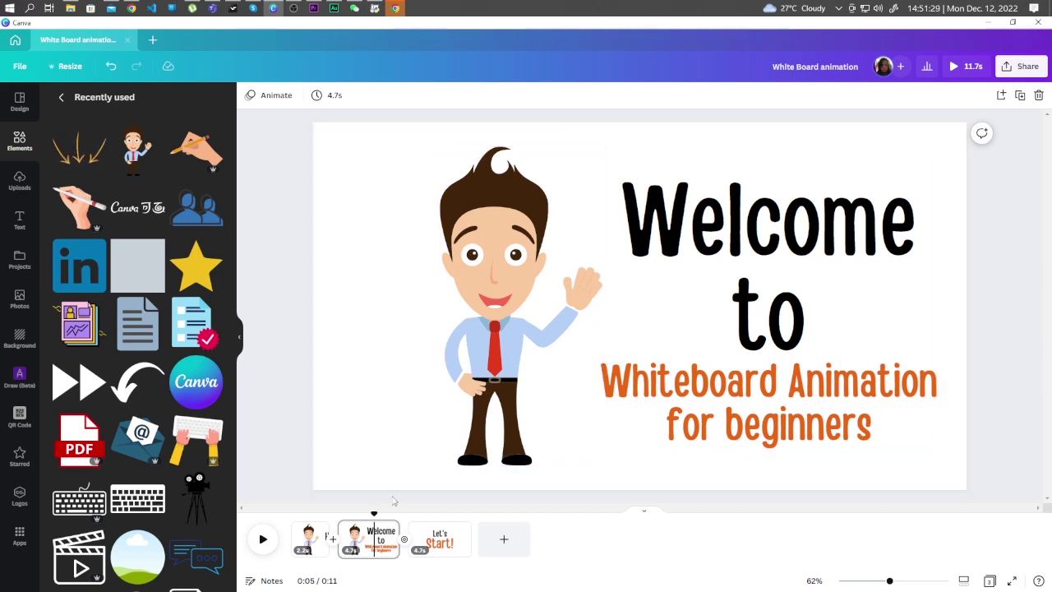
- Play the existing whiteboard animation video from 0:00, starting at the Hello! page
click(262, 539)
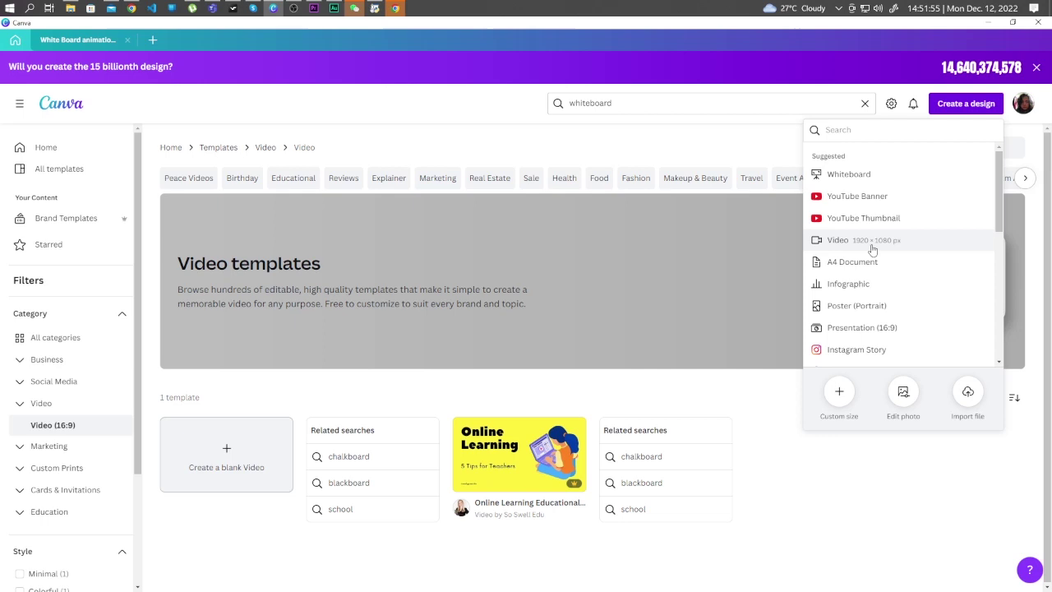
- Start a new blank 1920 × 1080 video design
click(872, 249)
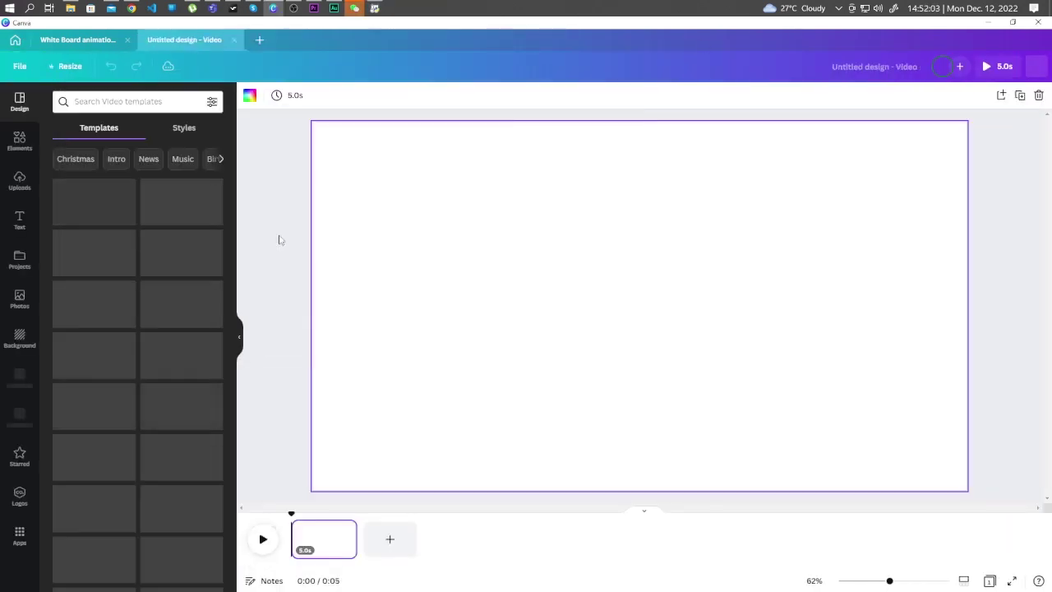
- Add the waving man sticker from a 'hello' graphics search, enlarged to full height on the left
click(23, 145)
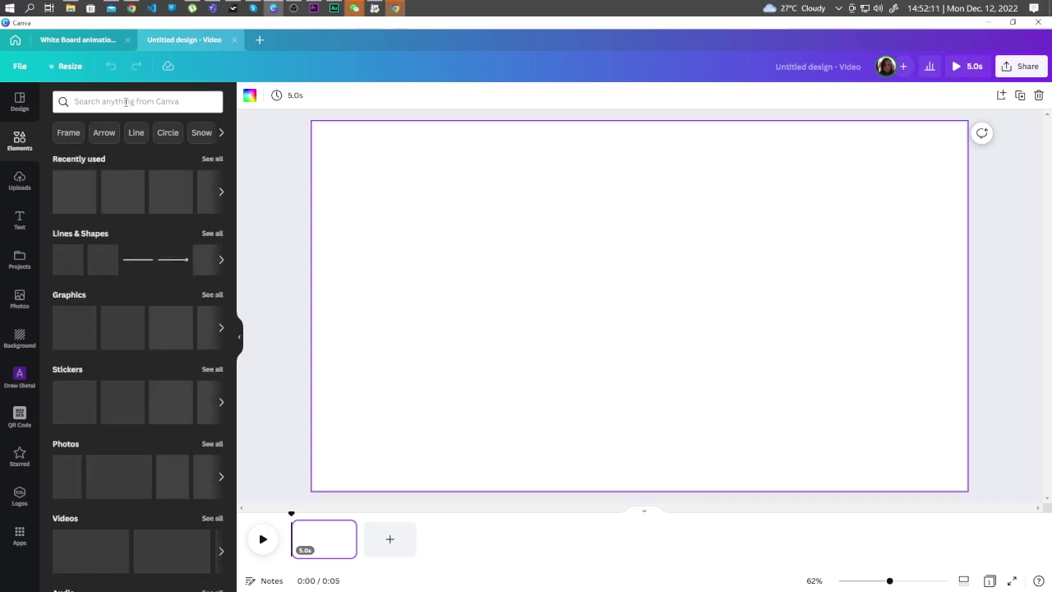
click(126, 101)
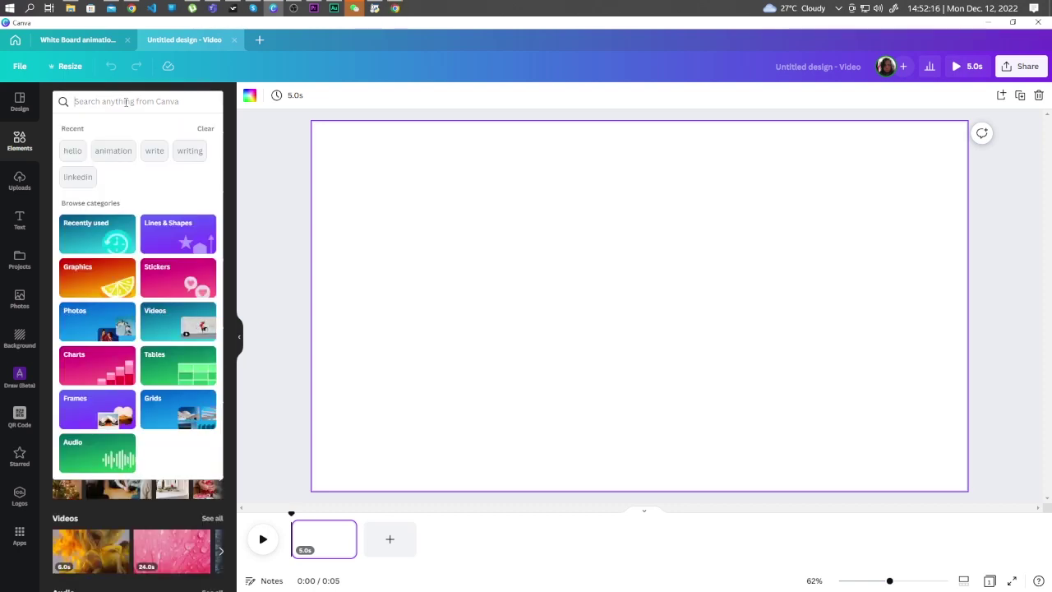
text(he)
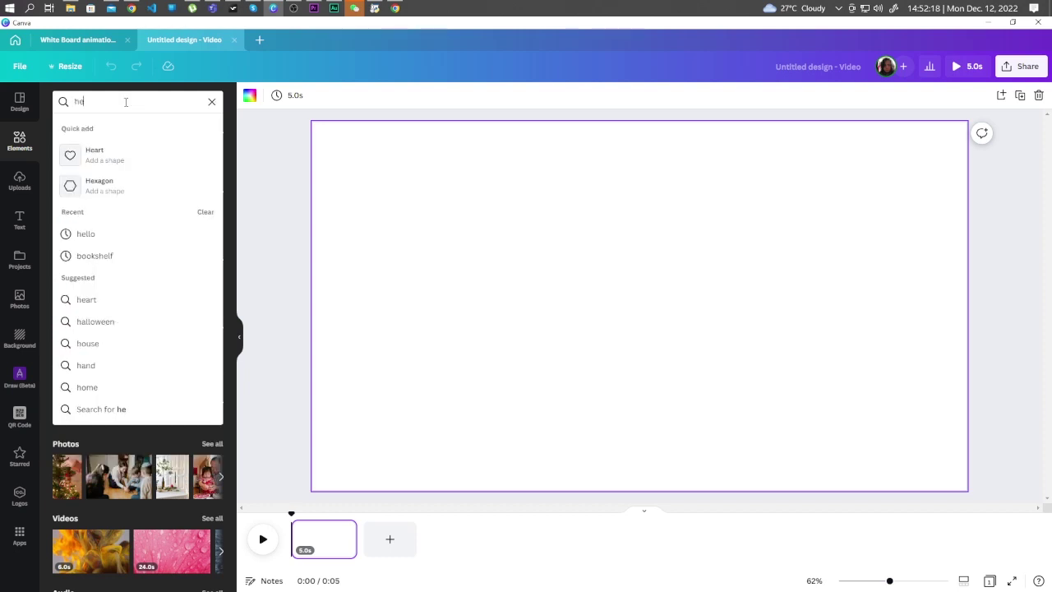
text(llo)
key(Return)
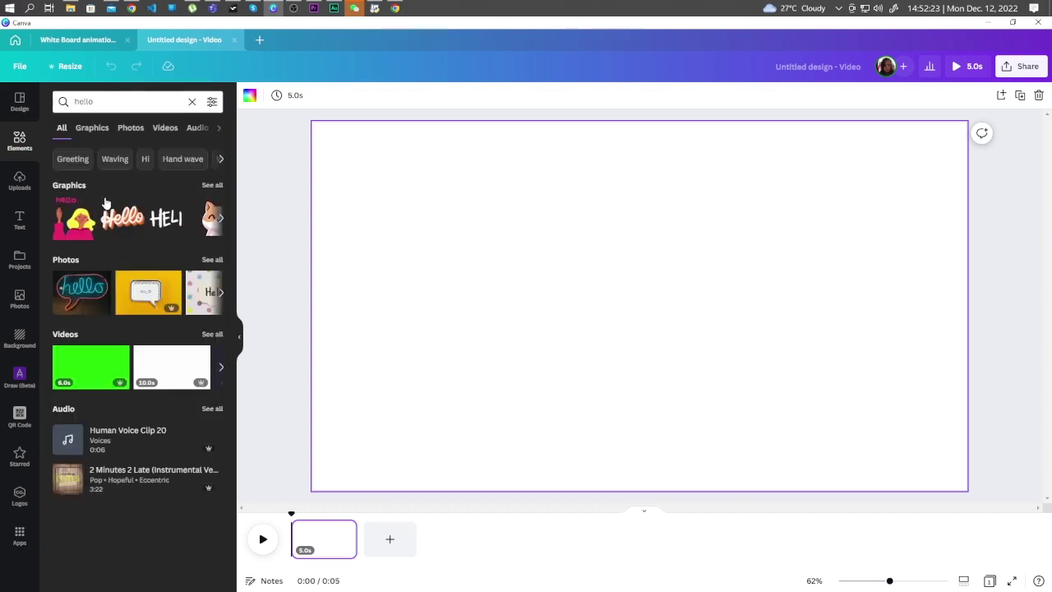
click(212, 186)
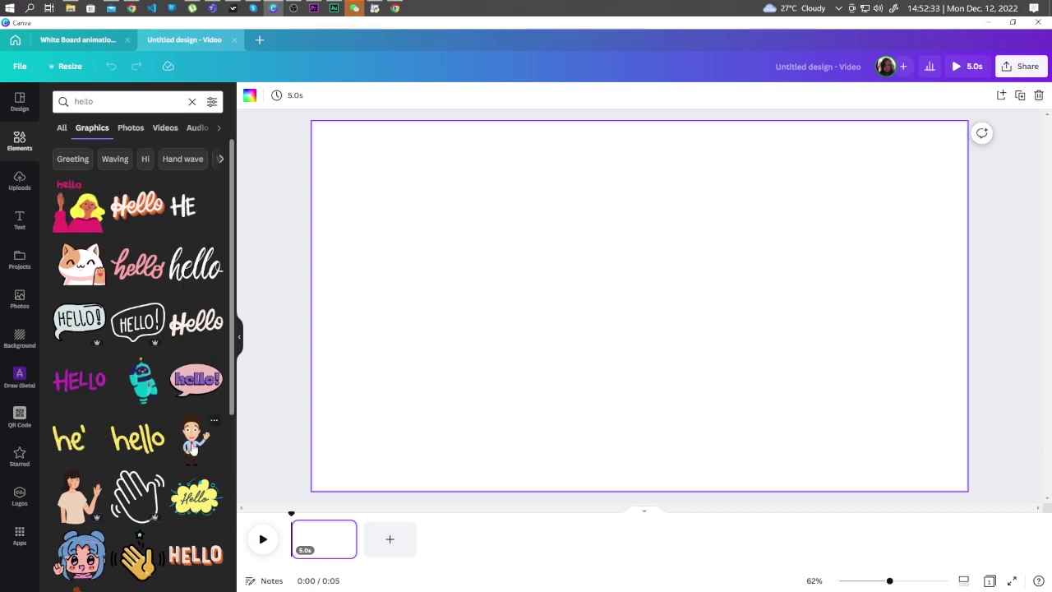
click(194, 447)
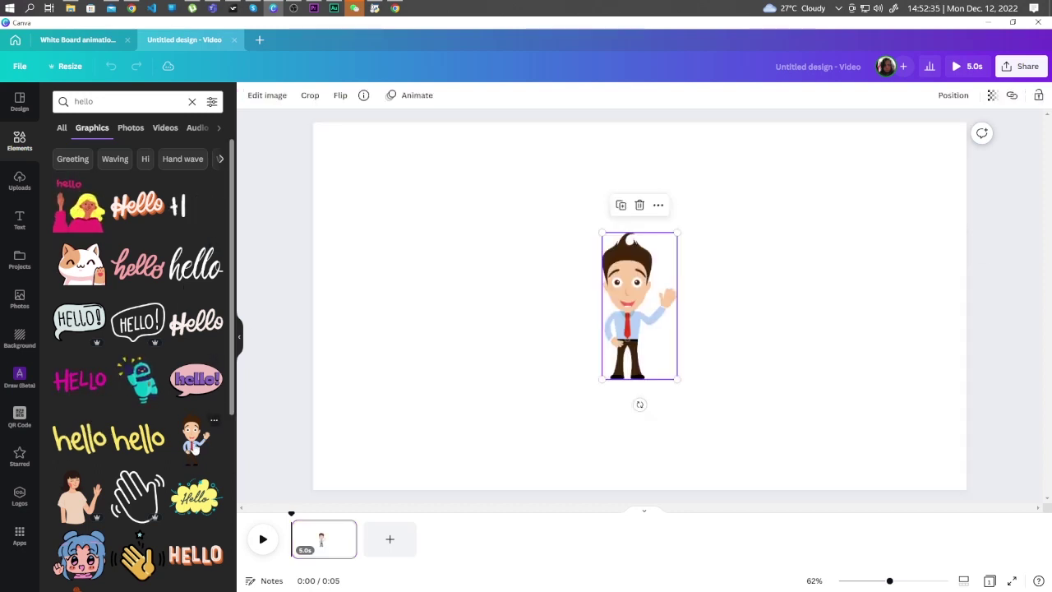
drag(601, 233, 556, 145)
drag(556, 377, 515, 465)
drag(597, 329, 497, 329)
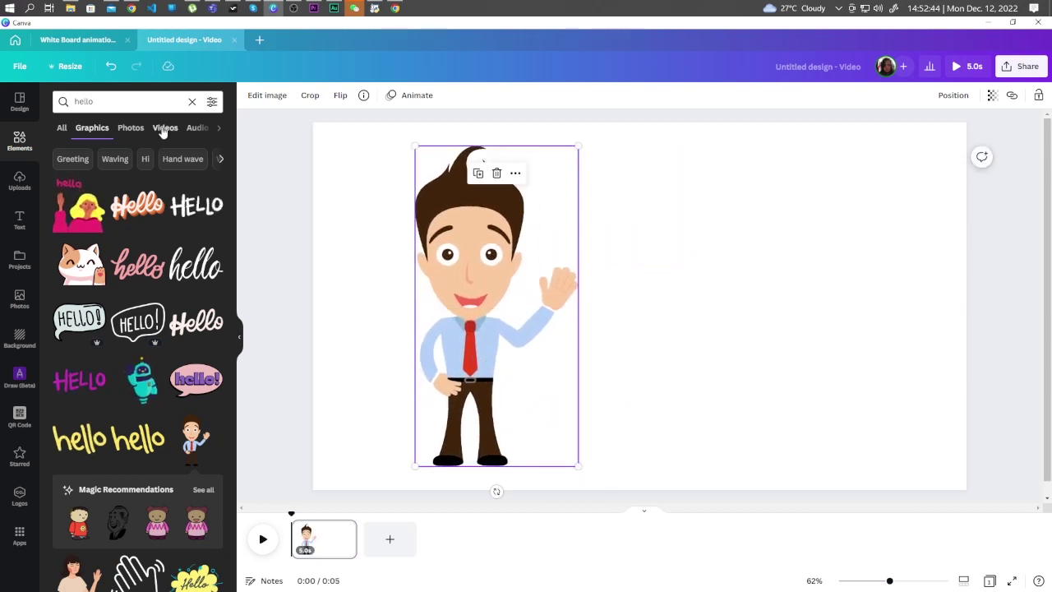
- Add a 'Hello!' heading and set its font to Handy Casual
click(21, 222)
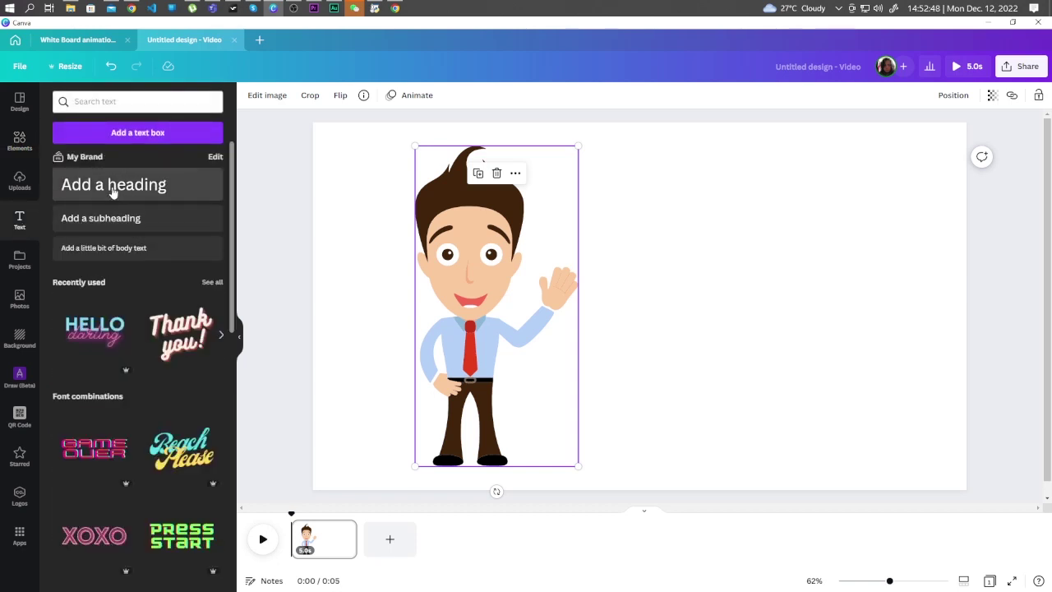
click(112, 187)
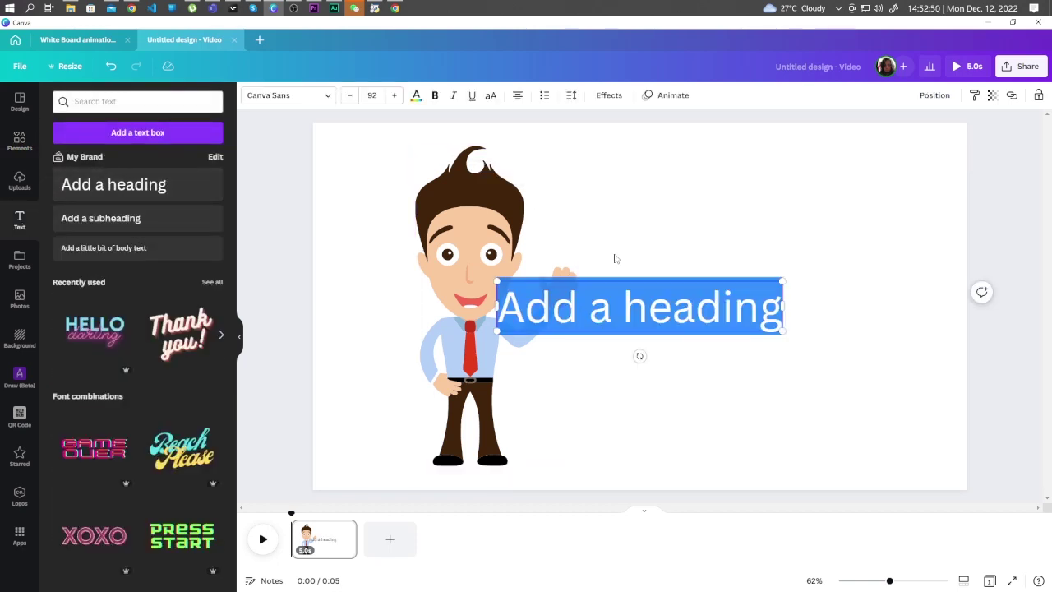
text(Hello!)
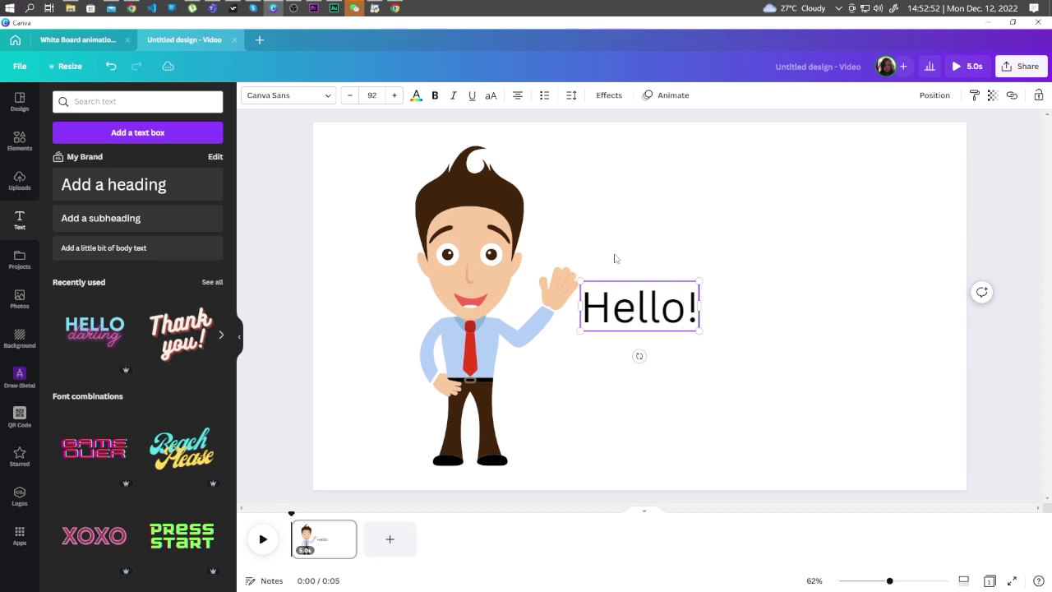
key(ctrl+a)
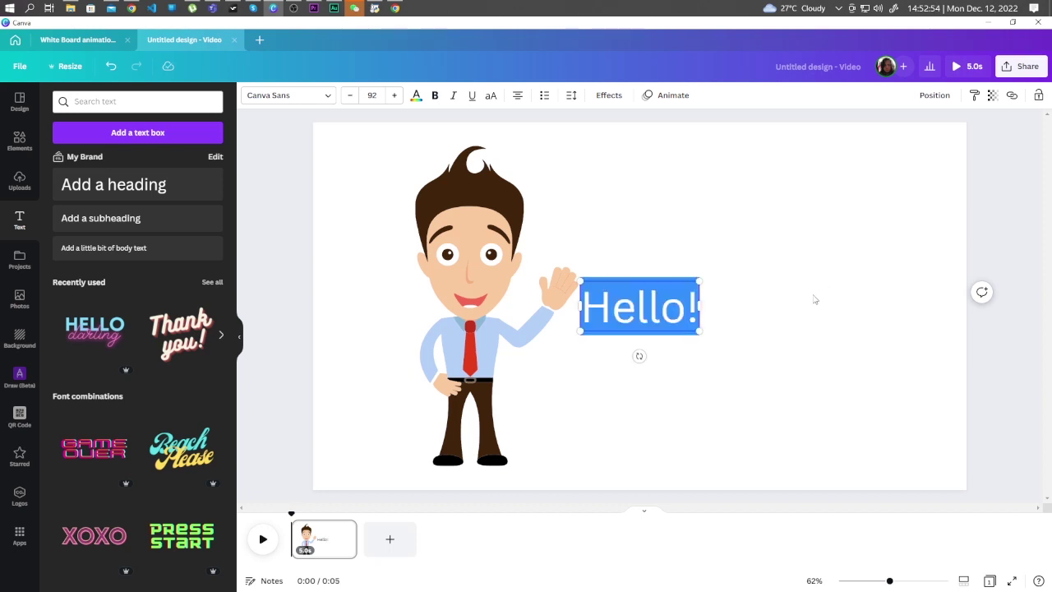
click(292, 95)
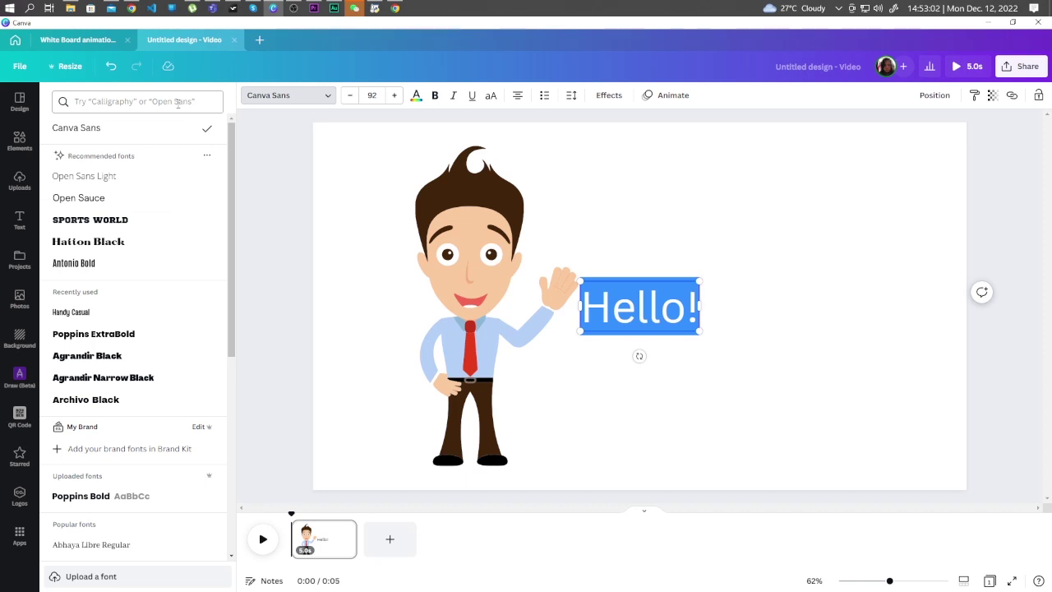
click(177, 101)
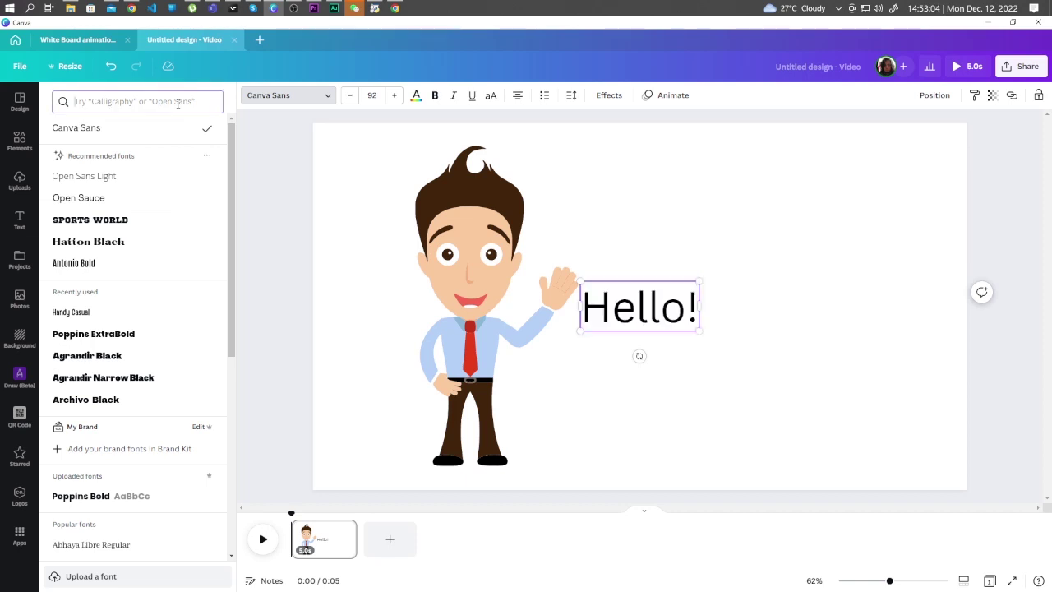
text(comic)
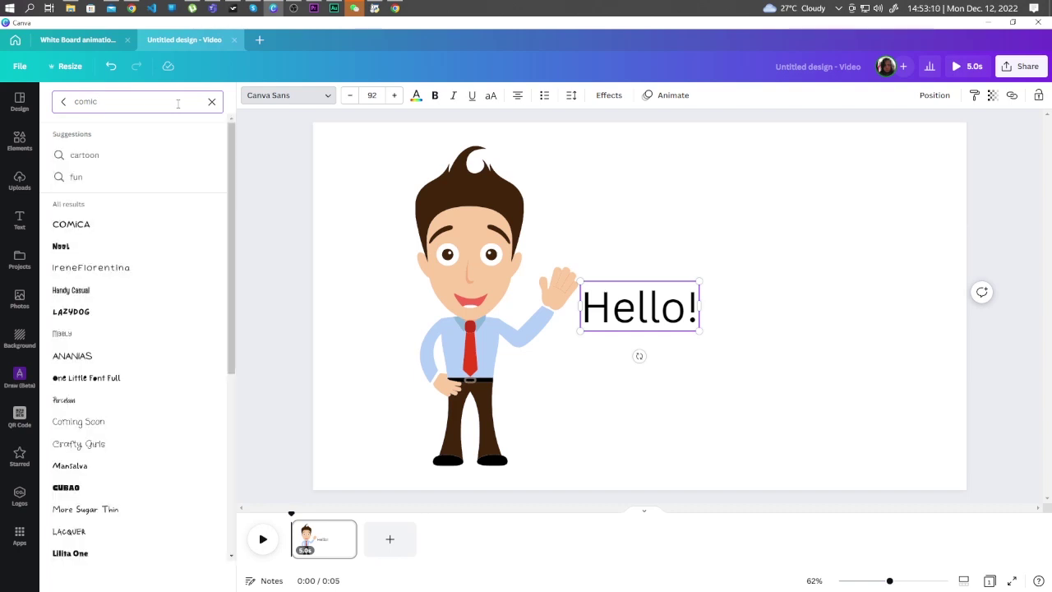
click(72, 290)
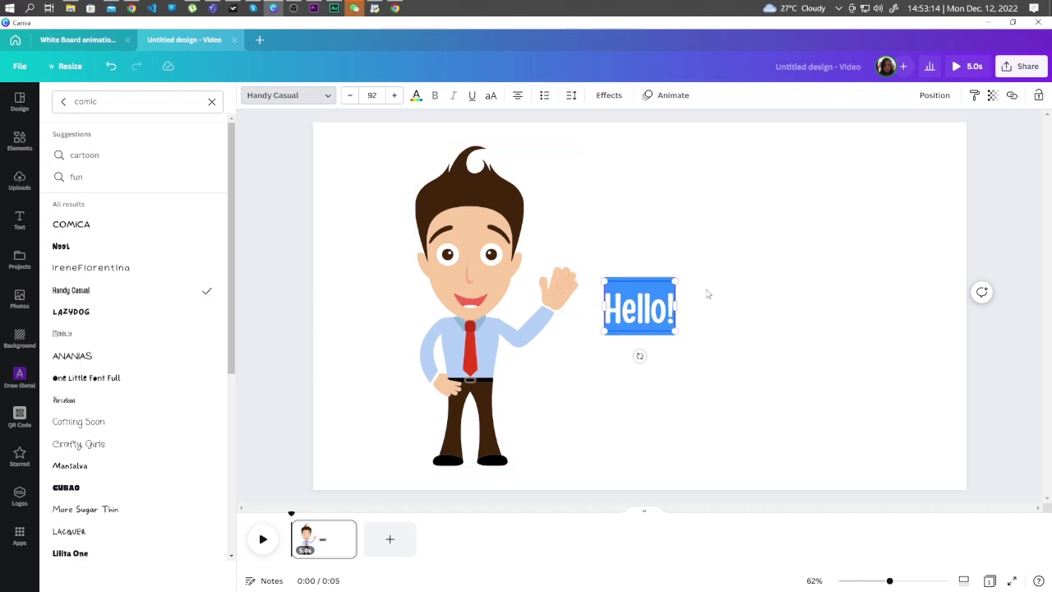
- Enlarge Hello! to size 256 and move it right beside the waving man
drag(674, 280, 821, 221)
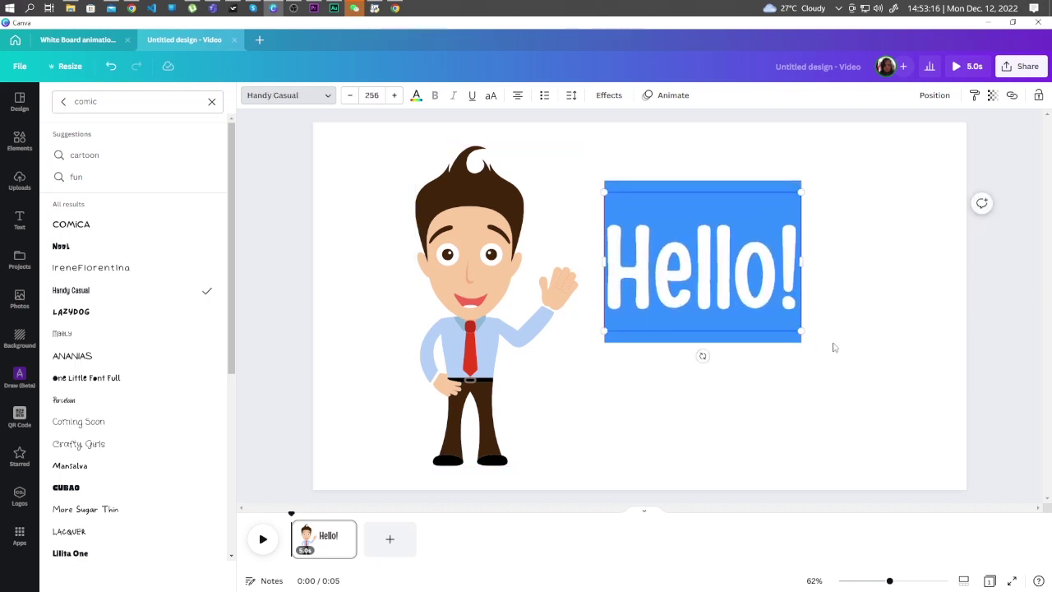
key(Escape)
drag(723, 276, 777, 268)
click(921, 325)
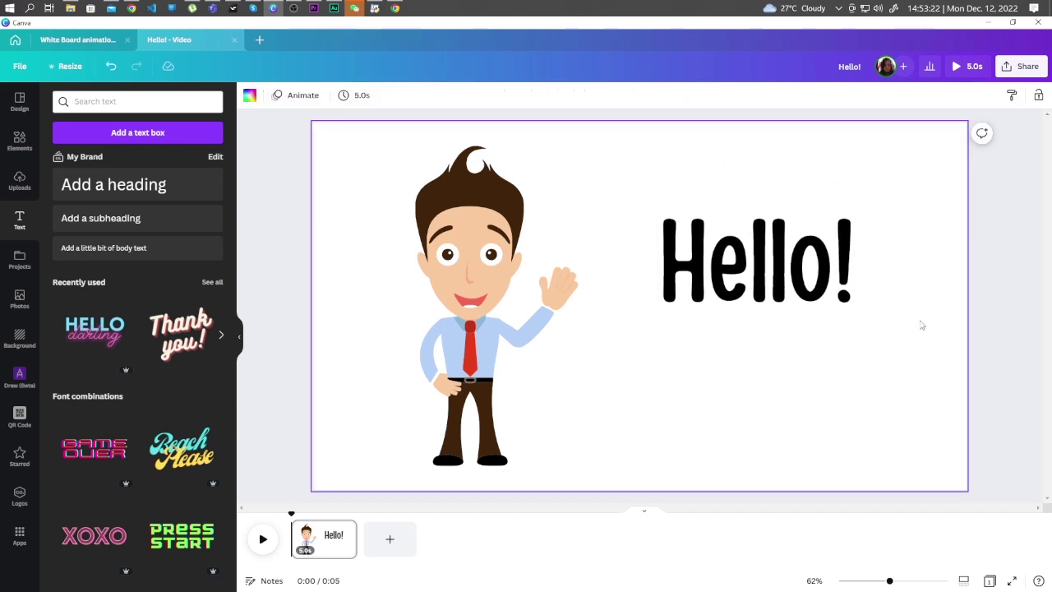
- Give the waving man a Pan animation
click(444, 288)
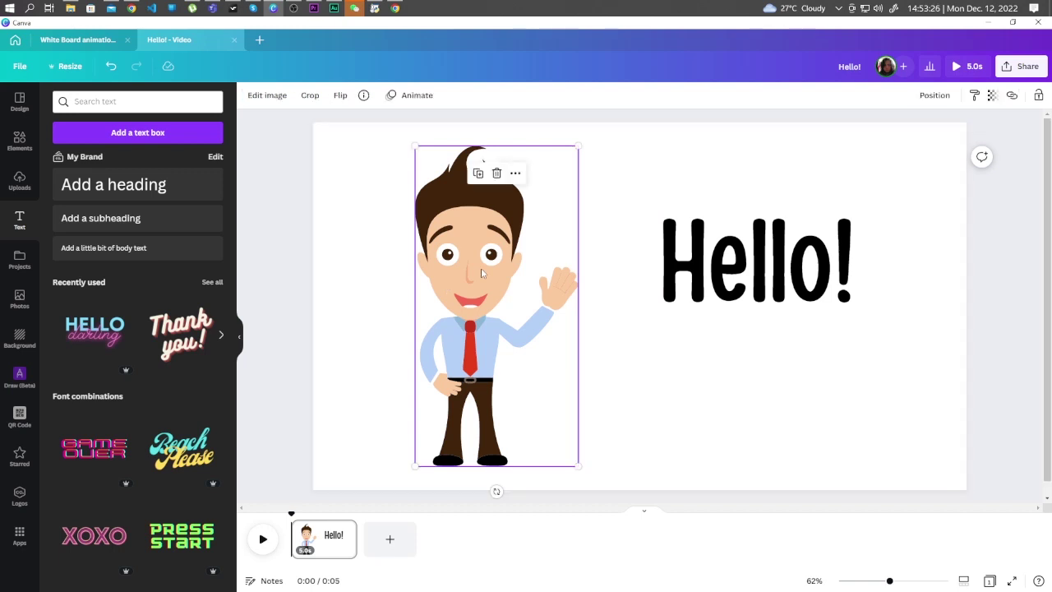
click(411, 97)
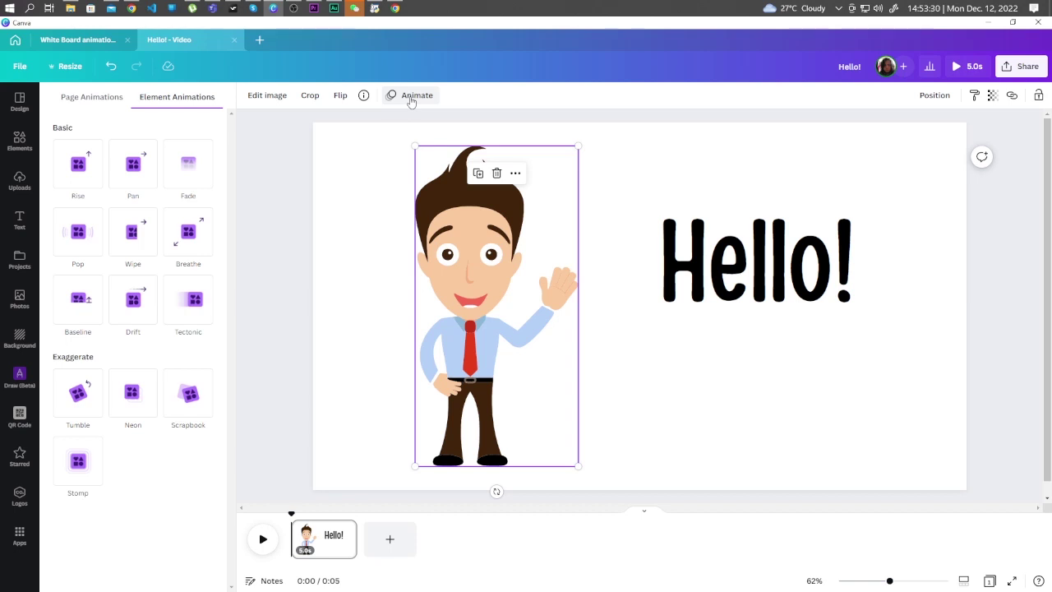
click(144, 174)
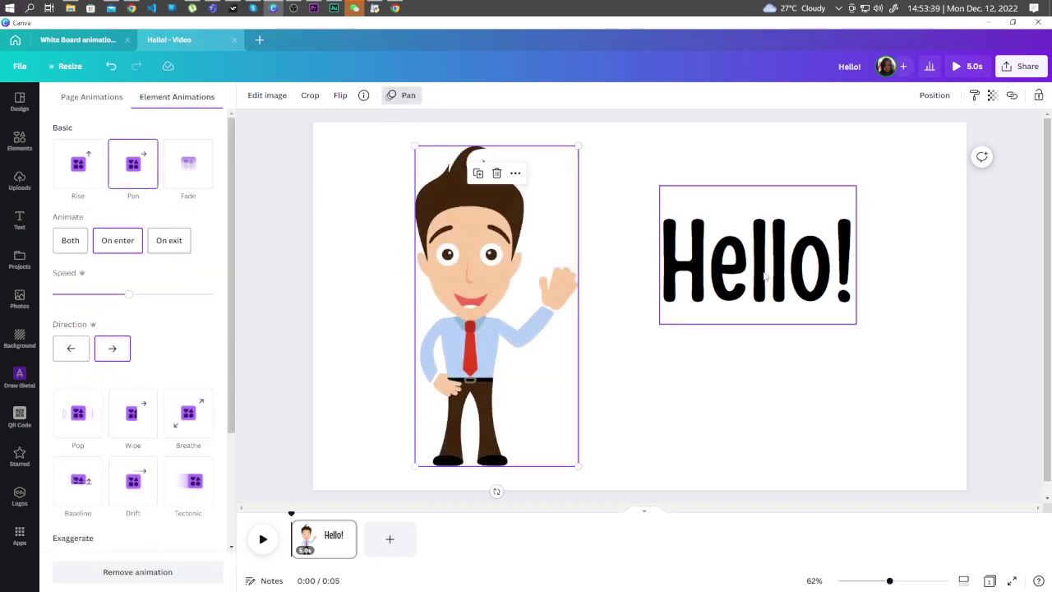
- Give the Hello! text a Pan entrance animation travelling leftward
click(764, 277)
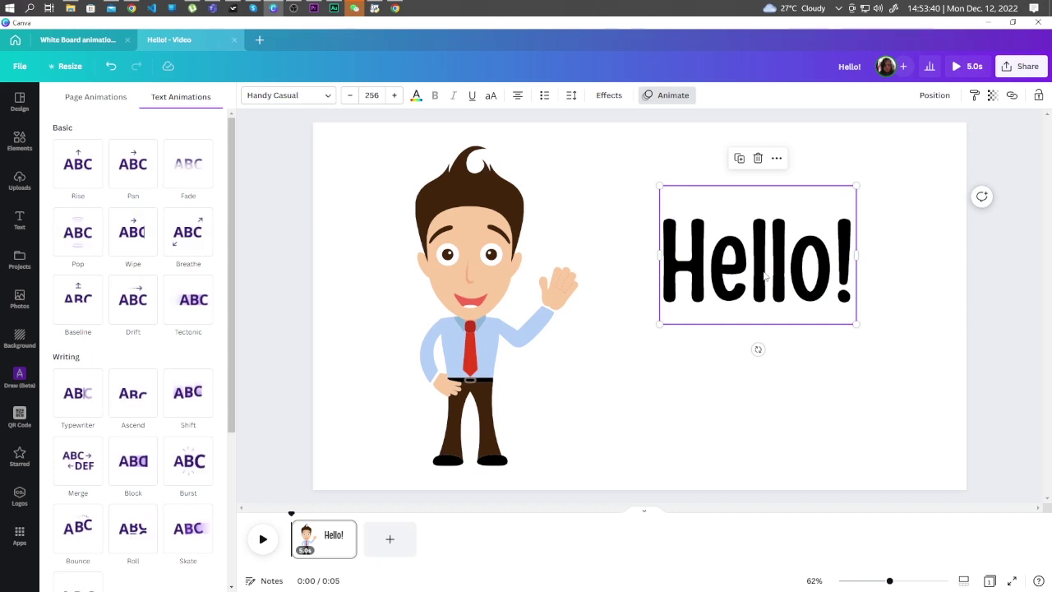
click(673, 96)
click(674, 99)
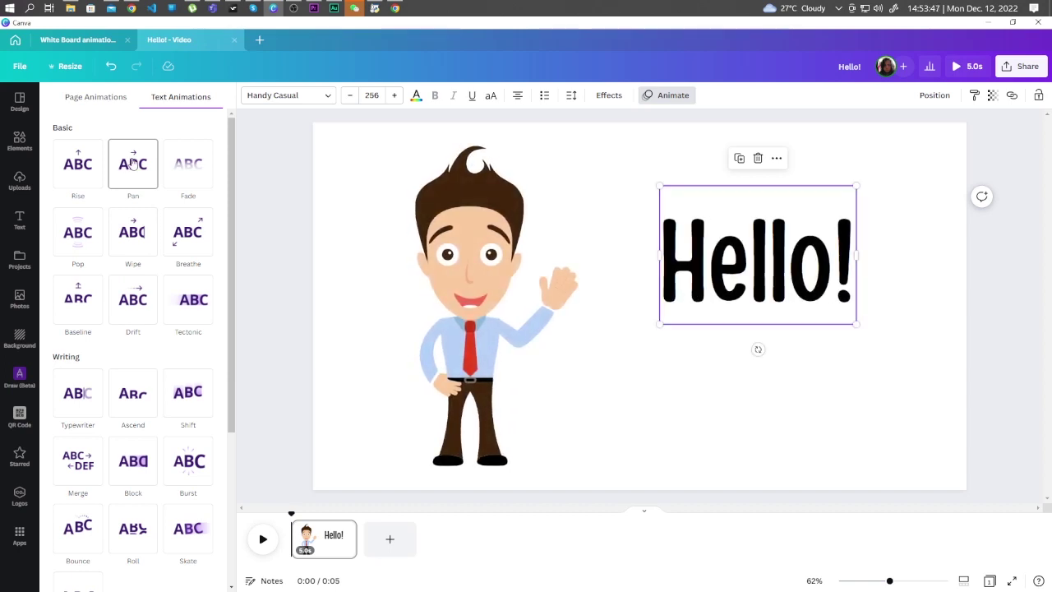
click(133, 163)
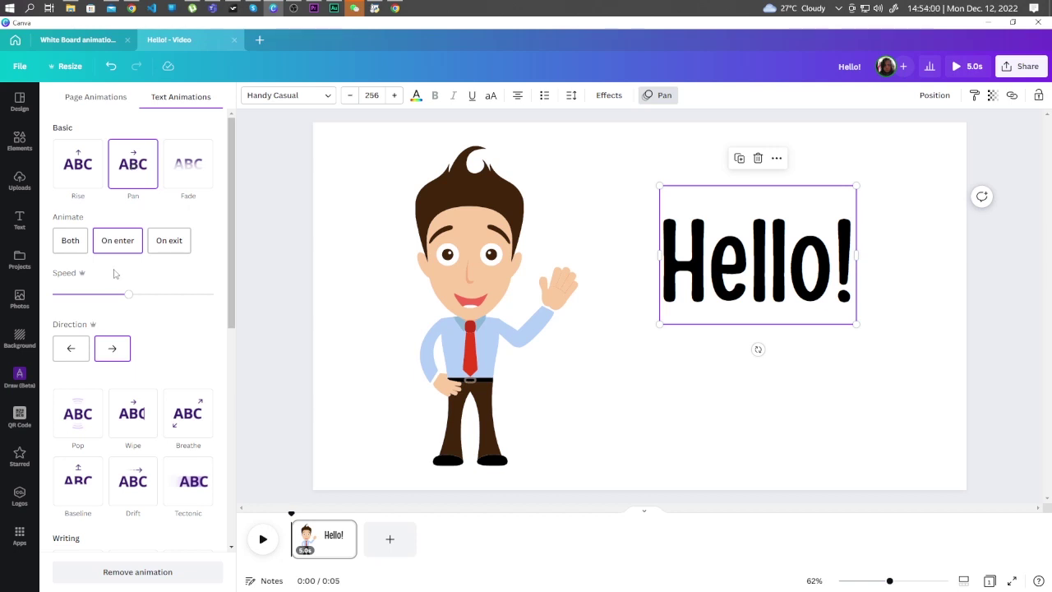
click(70, 353)
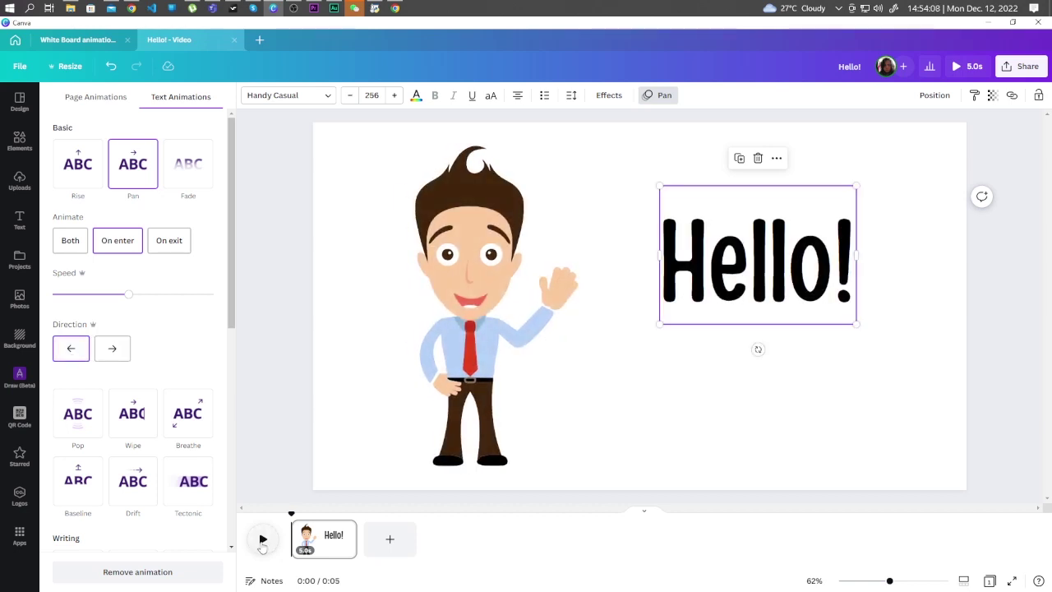
- Preview the Hello! page, then trim it from 5.0 s to 1.9 s
click(261, 538)
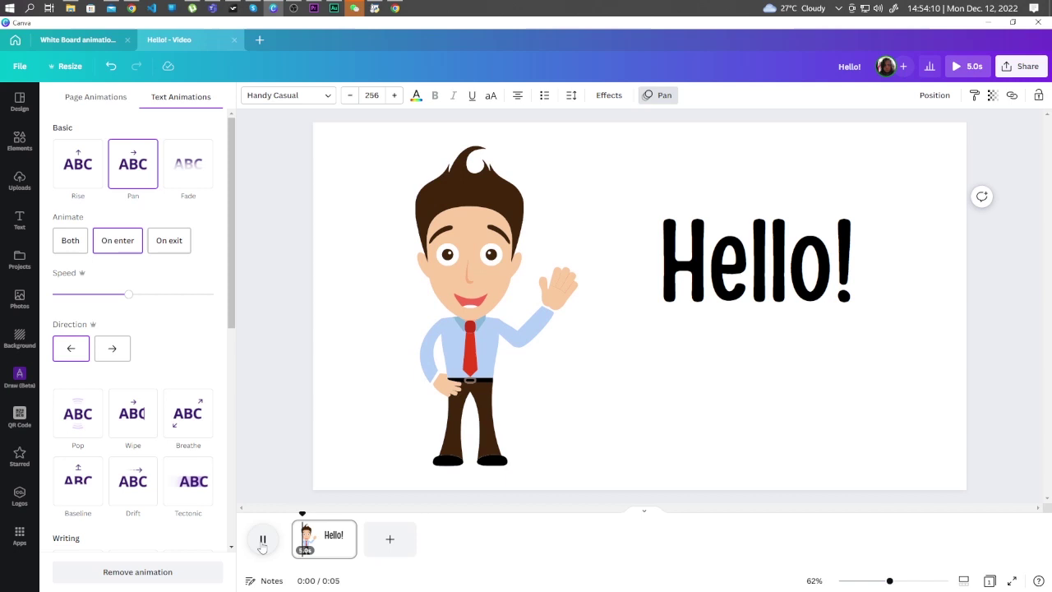
click(353, 544)
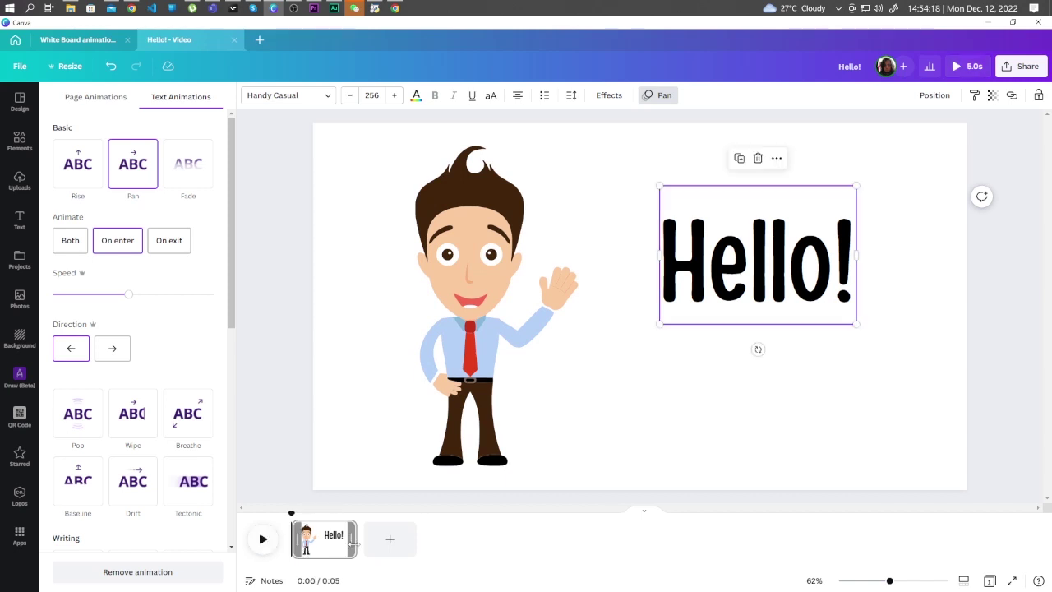
drag(353, 544, 312, 547)
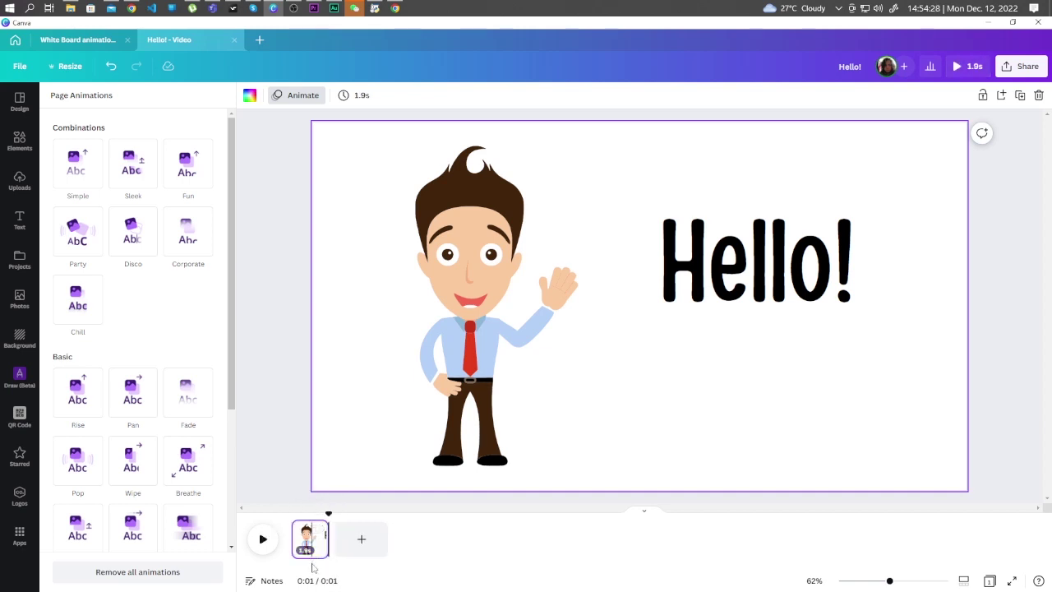
- Add a second page and paste a copy of the waving man from page 1 onto it
click(362, 543)
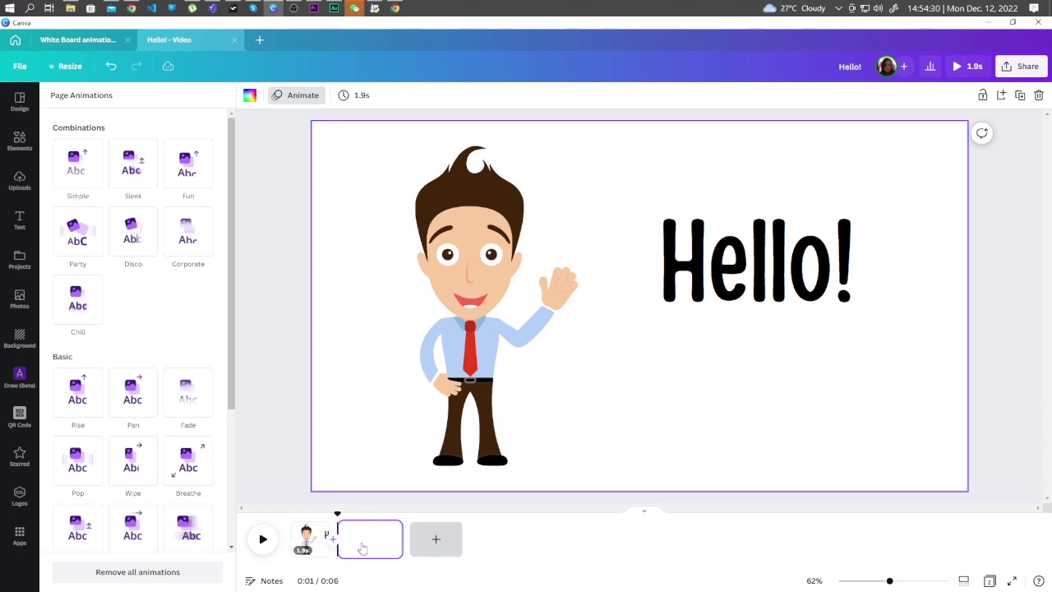
click(306, 538)
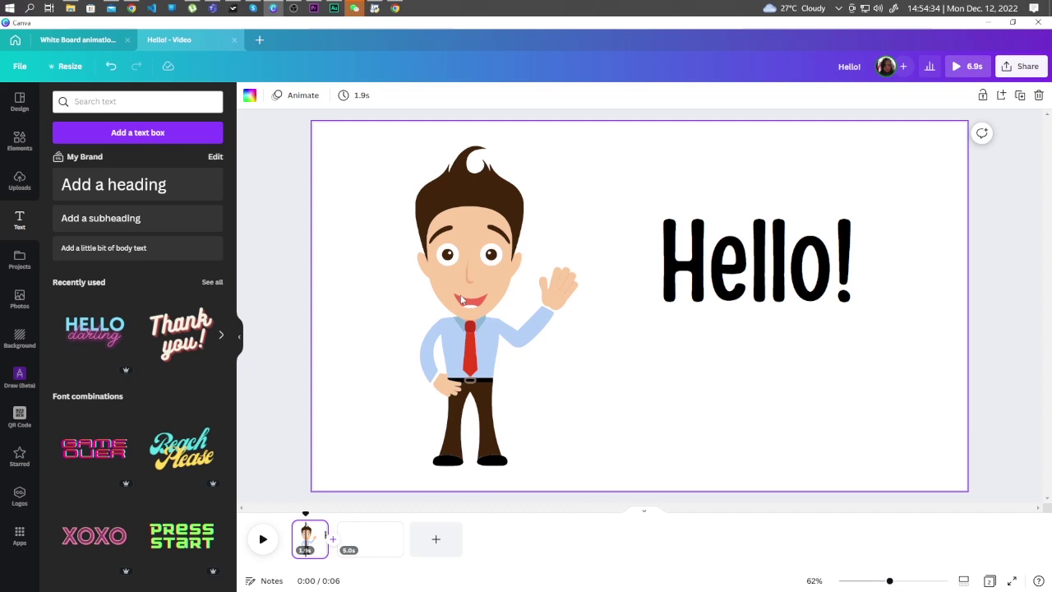
click(482, 285)
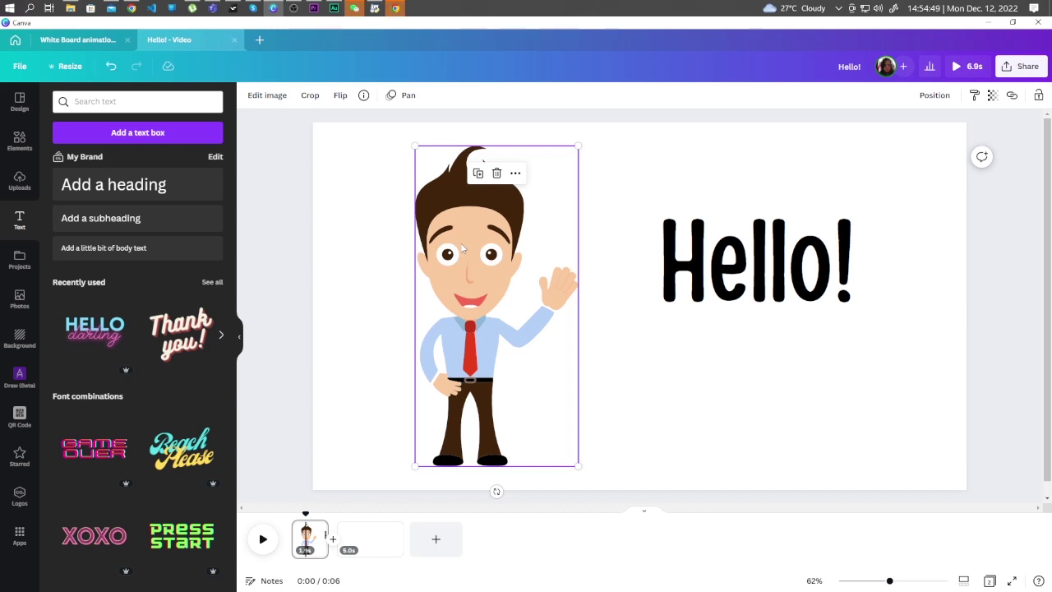
click(354, 536)
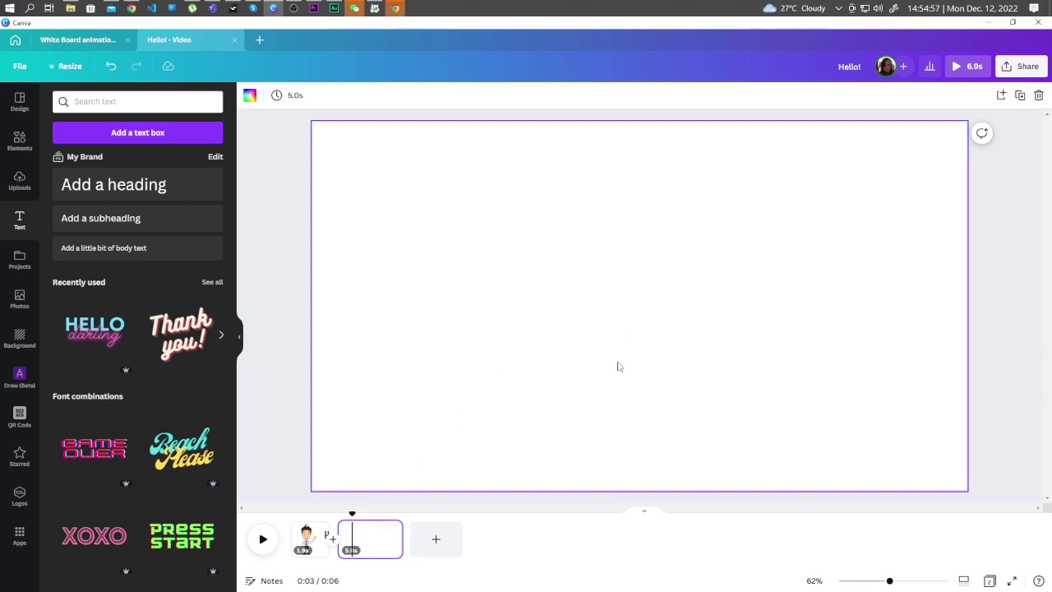
key(ctrl+v)
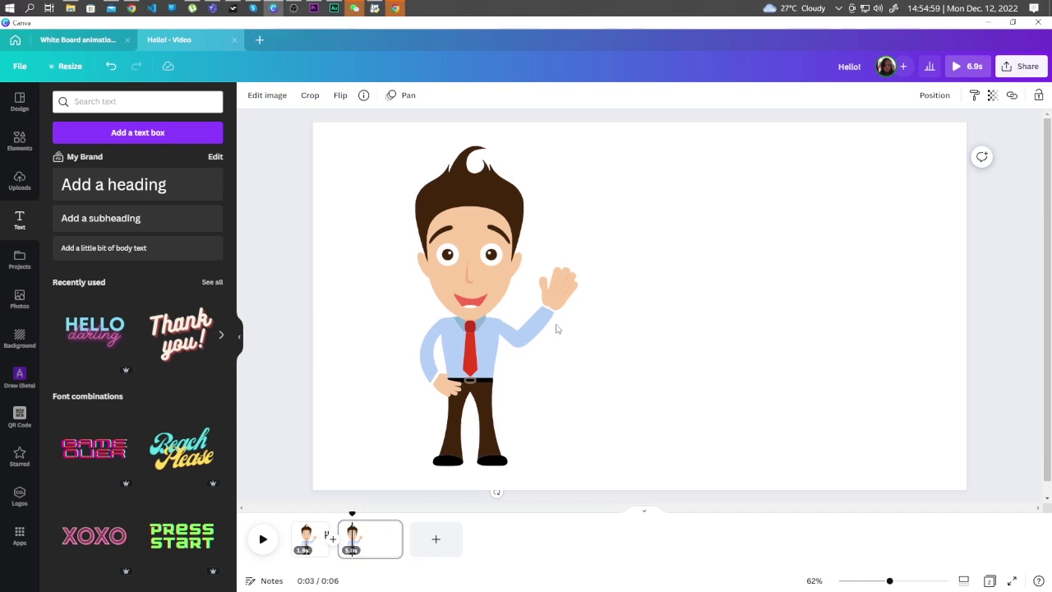
click(493, 284)
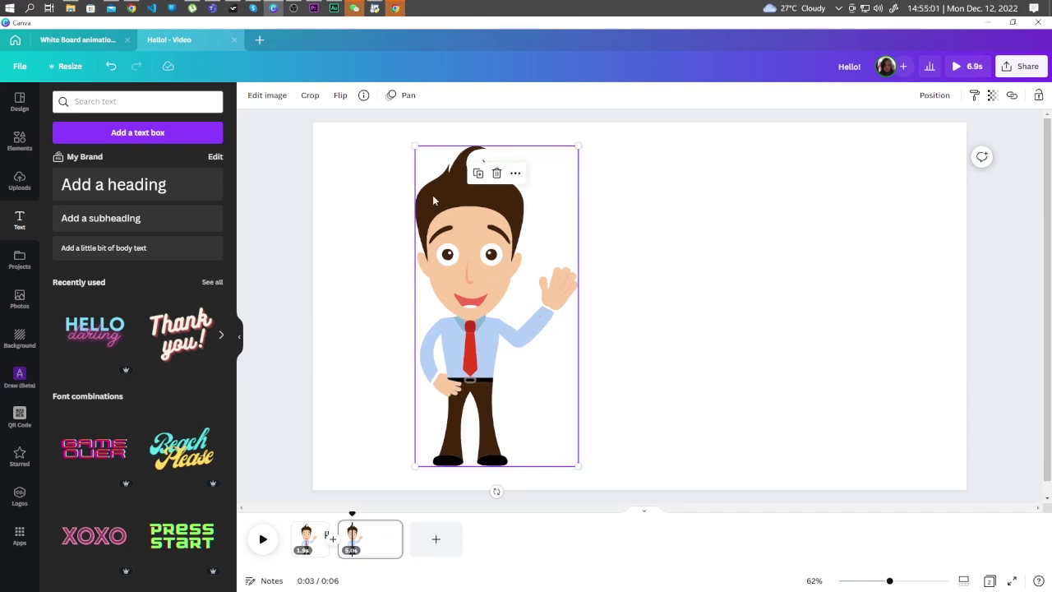
- Remove the copied character's animation and add a 'Welcome to Whiteboard Animation for beginners' heading beside it
click(403, 96)
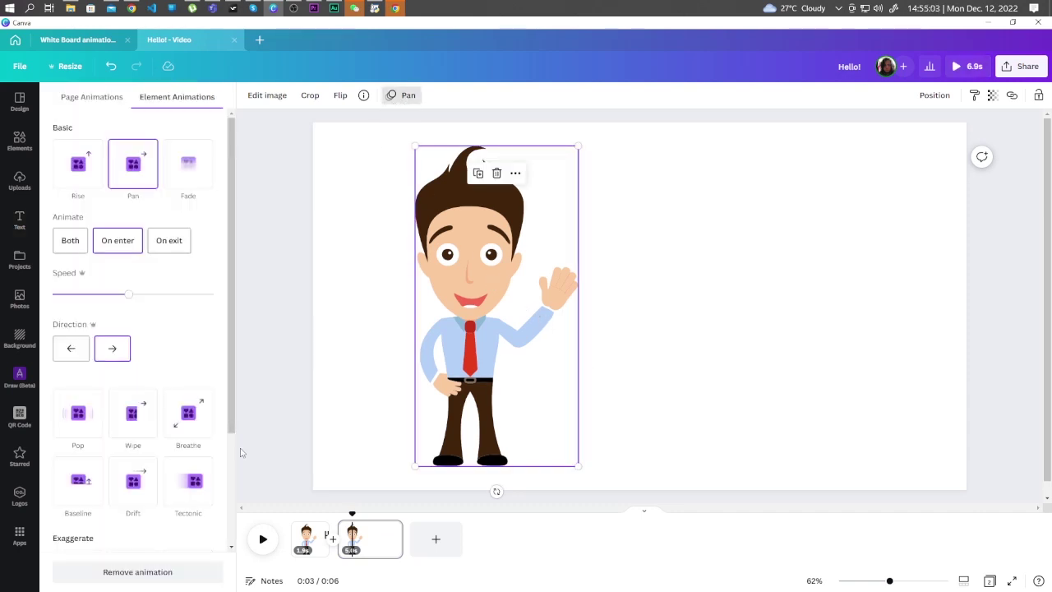
click(129, 572)
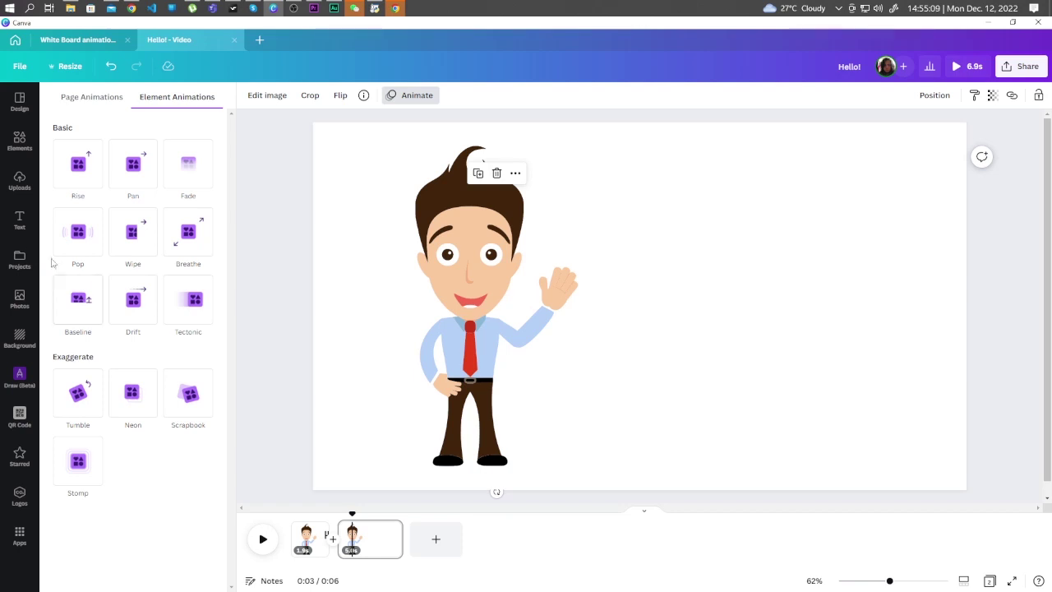
click(19, 220)
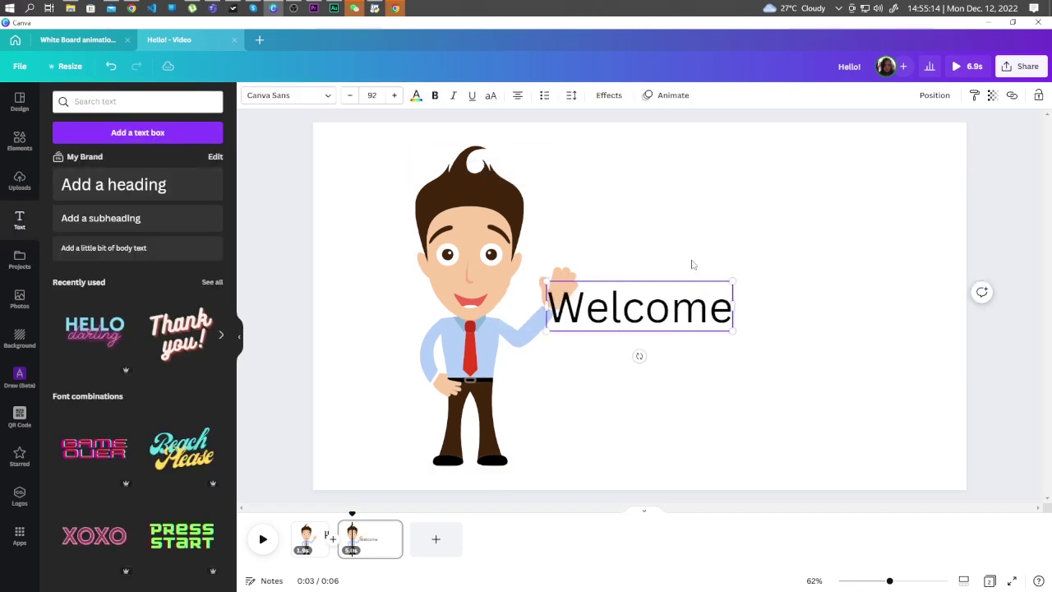
text(to)
key(Return)
text(Whiteboard Animation)
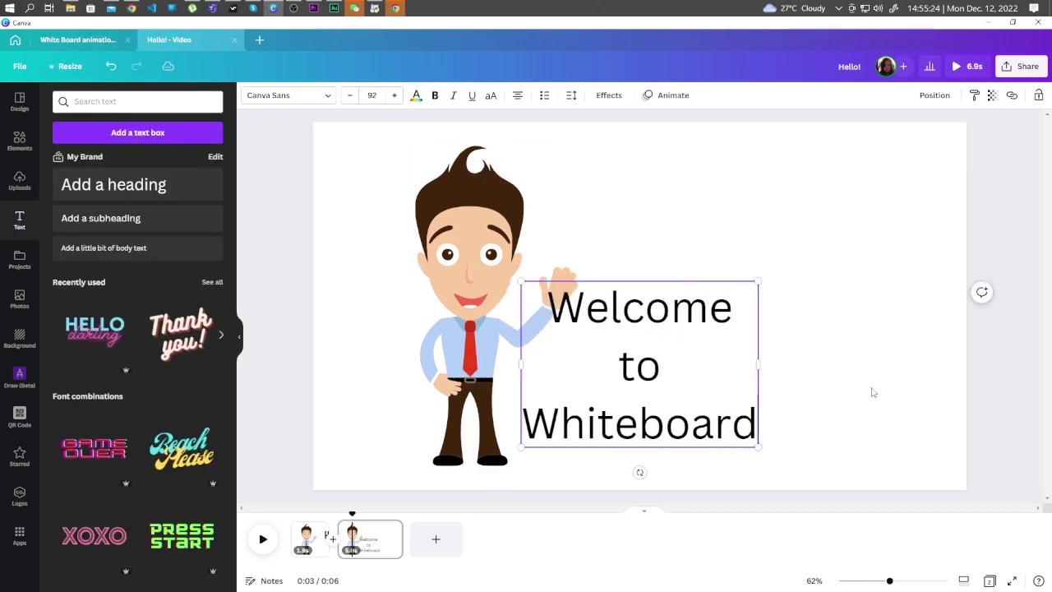
key(Return)
text(for beginne)
text(rs)
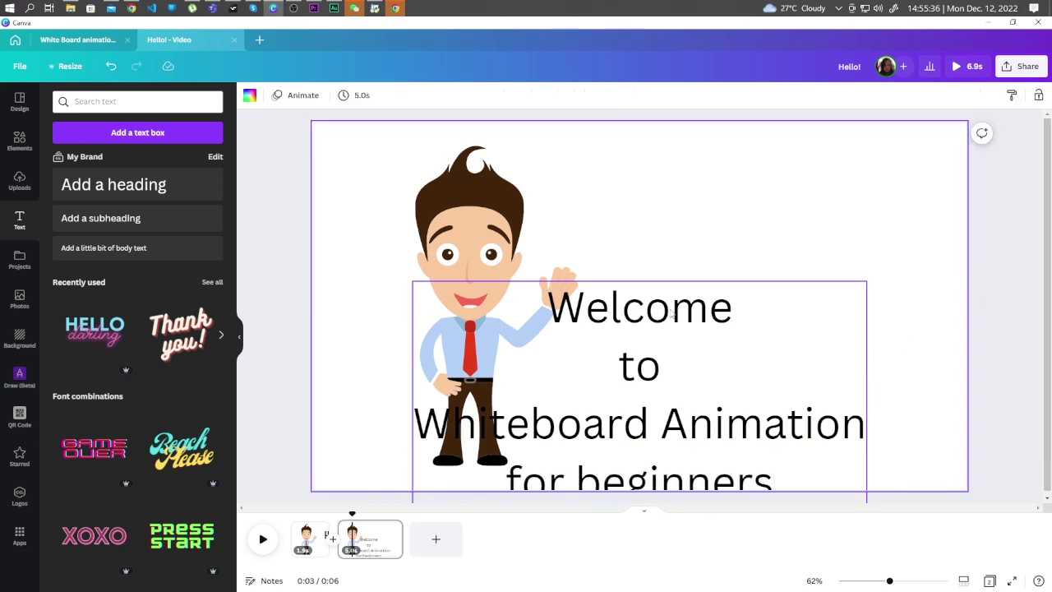
drag(595, 440, 674, 332)
drag(733, 312, 741, 322)
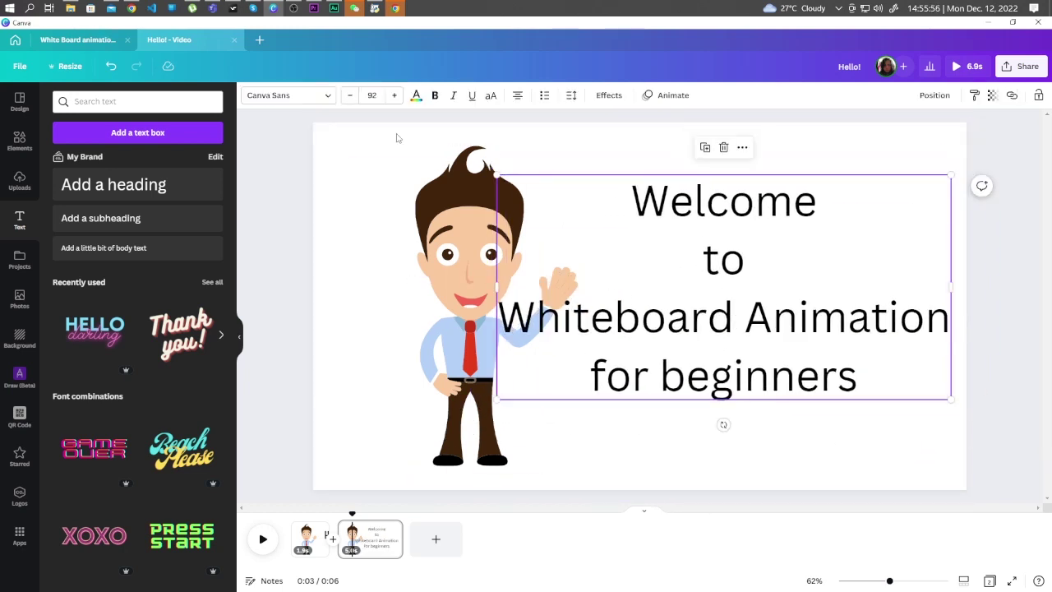
- Set the welcome heading to Handy Casual, with 'Welcome' and 'to' at size 150
click(301, 95)
click(71, 290)
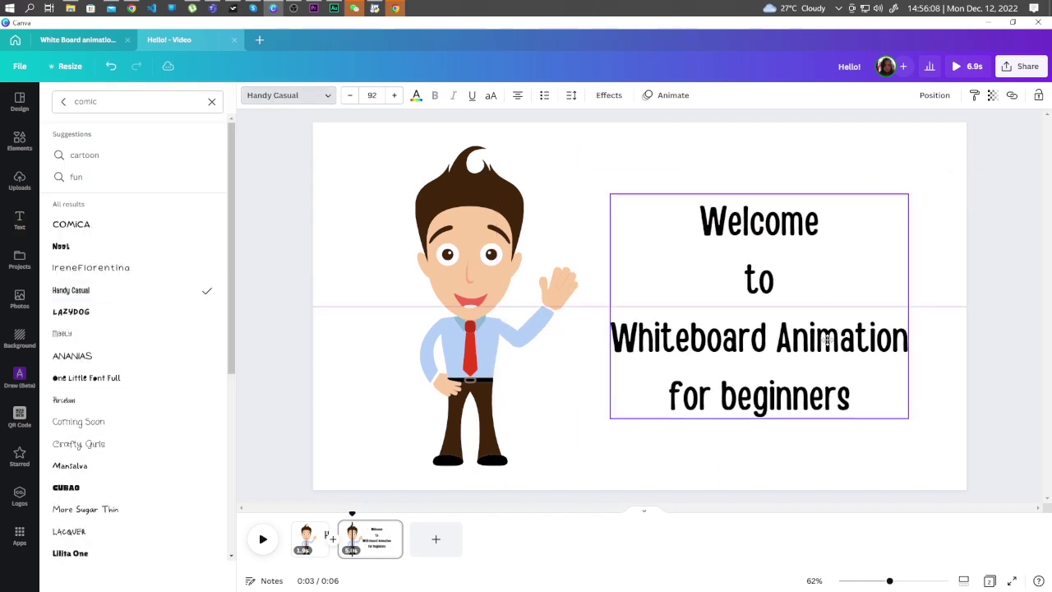
double_click(758, 220)
click(372, 95)
text(150)
key(Return)
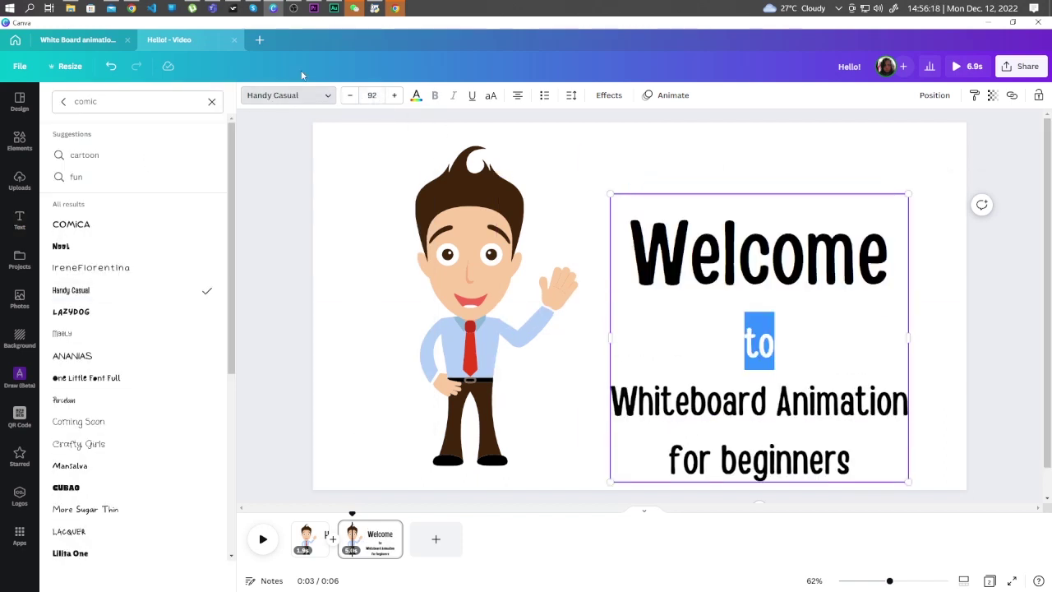
click(372, 96)
text(150)
key(Return)
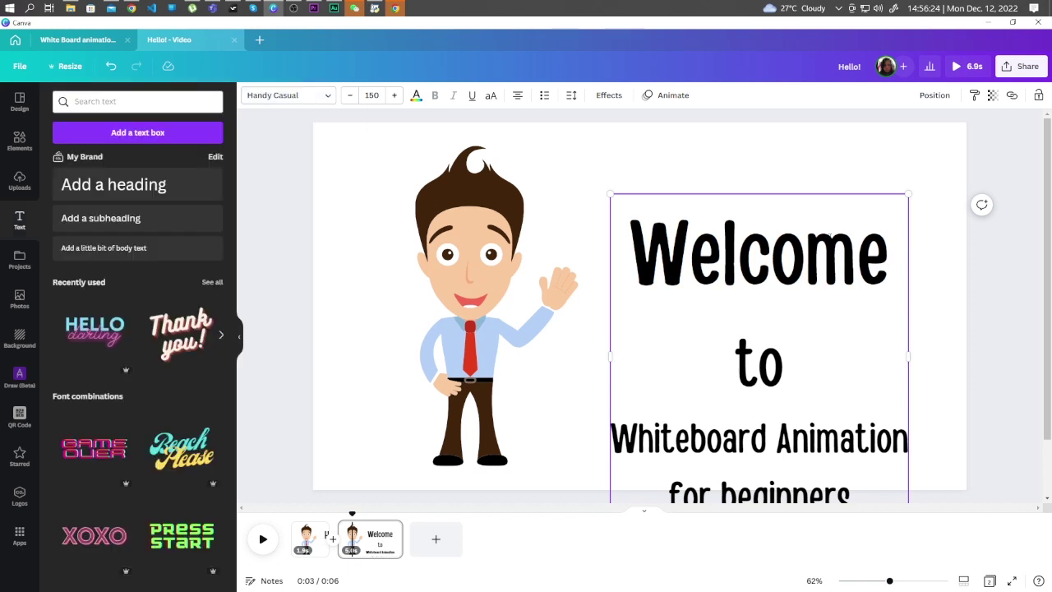
- Tighten the heading's line spacing to 1.05 and reposition the text block
key(ctrl+a)
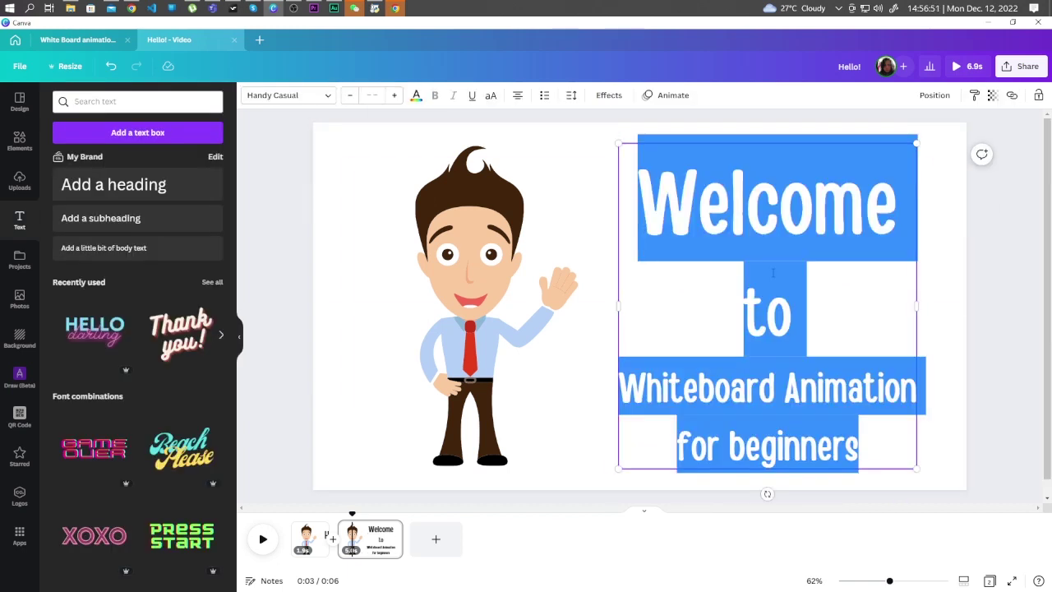
click(573, 98)
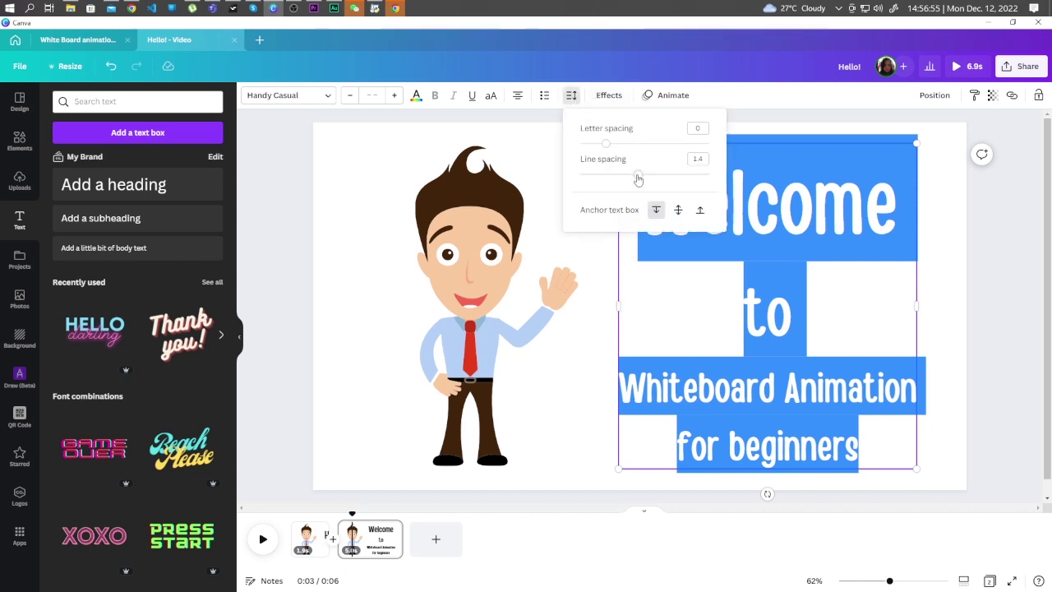
drag(637, 177, 616, 179)
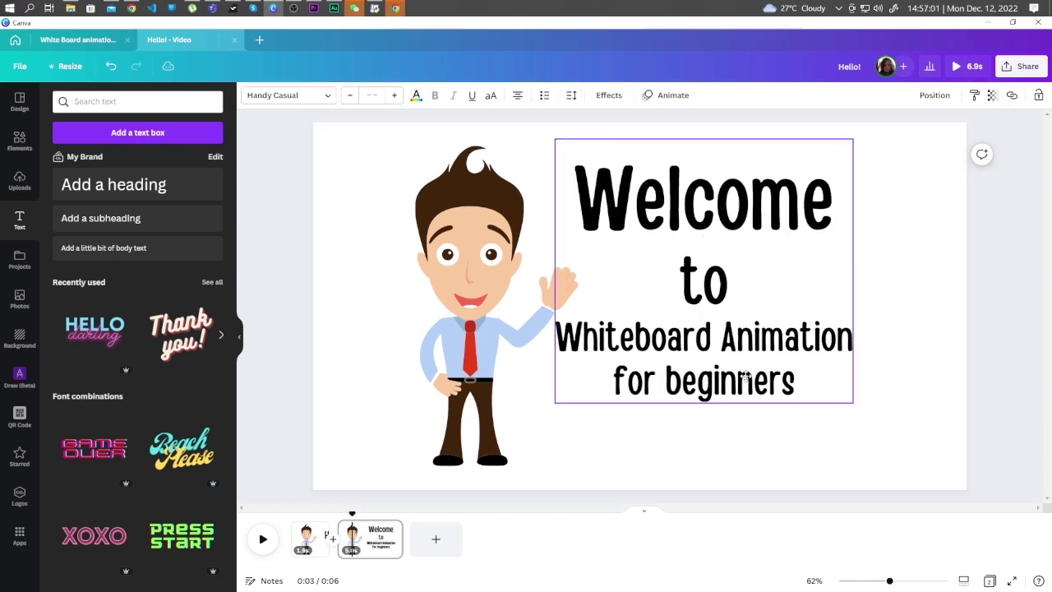
drag(805, 389, 880, 401)
- Color the 'Whiteboard Animation for beginners' lines orange
drag(880, 397, 660, 345)
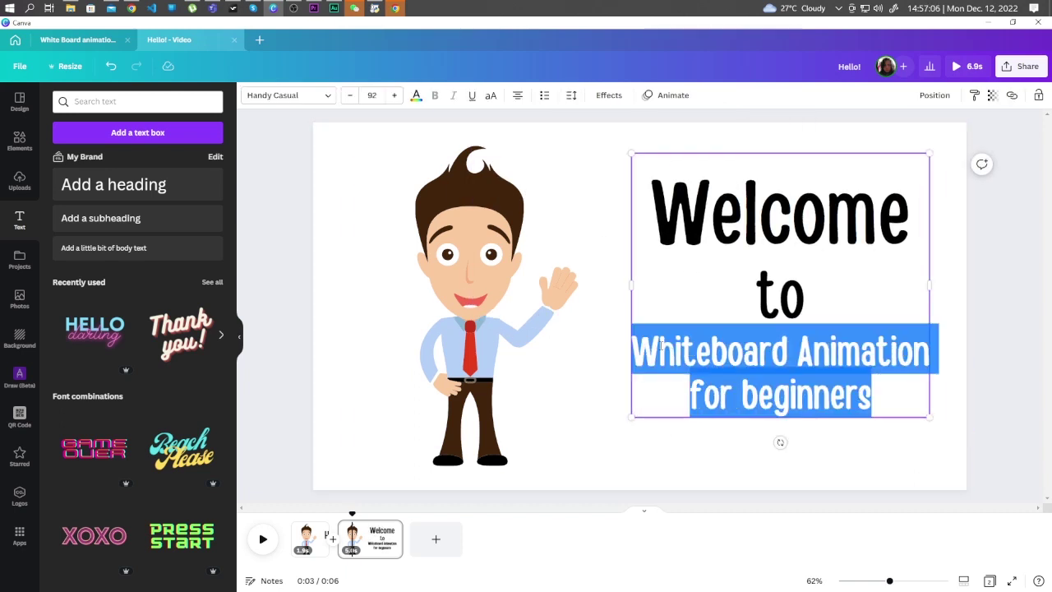
click(417, 96)
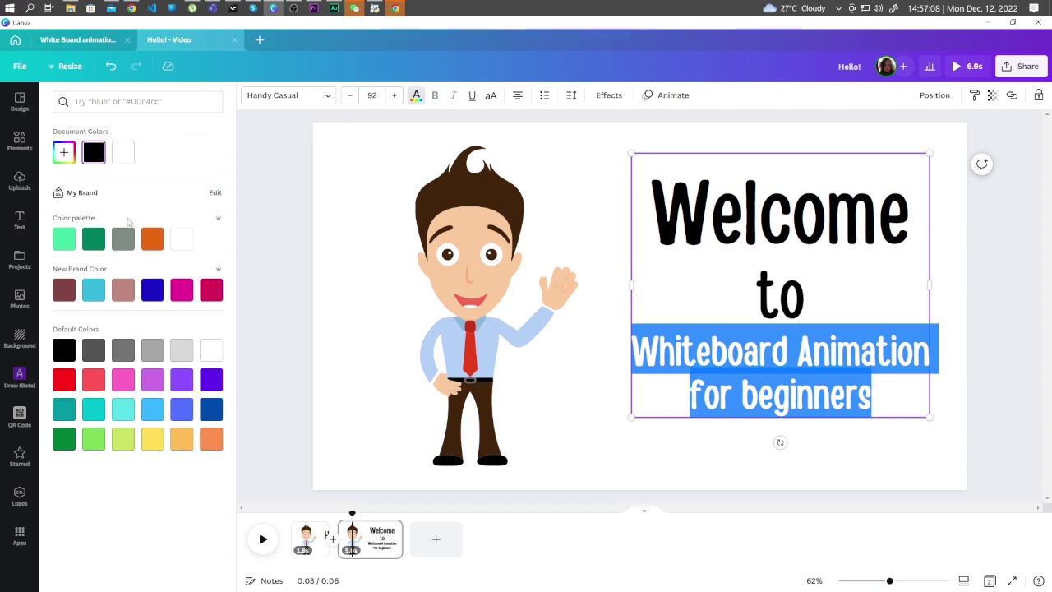
click(152, 238)
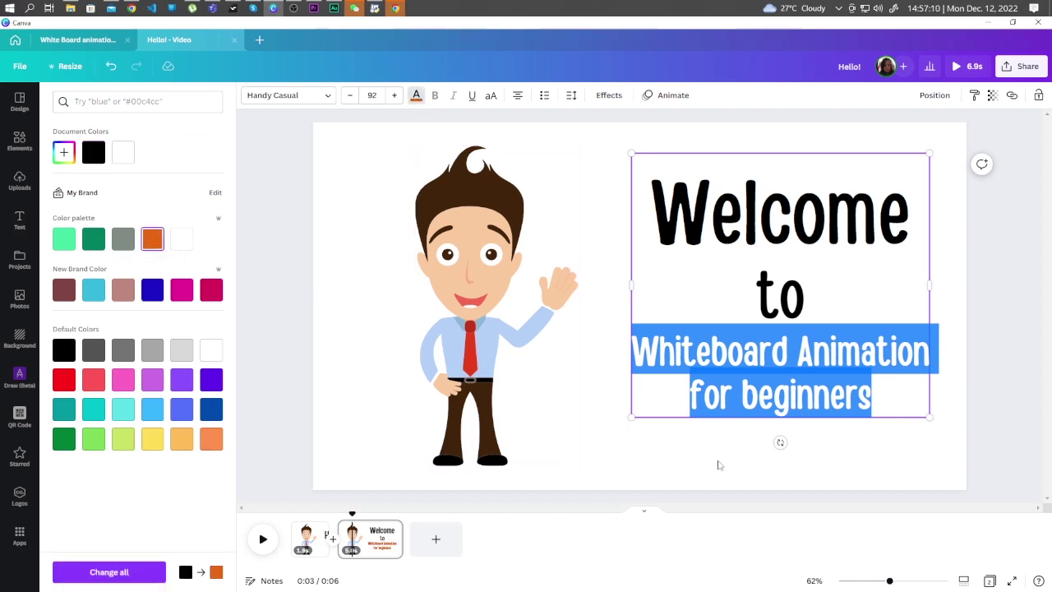
key(Escape)
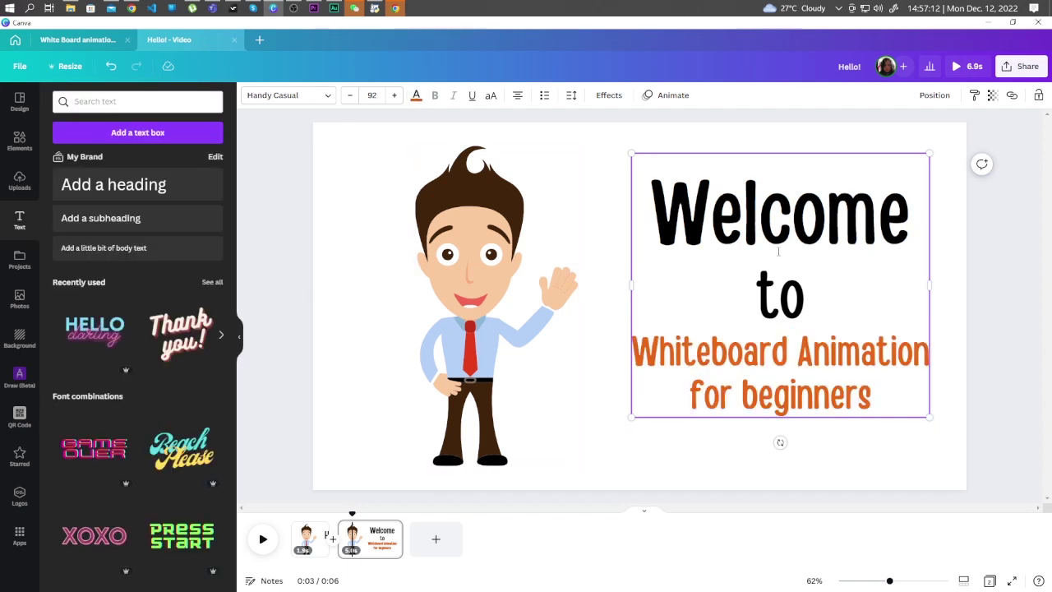
- Apply the Typewriter text animation to the page 2 welcome heading
click(652, 100)
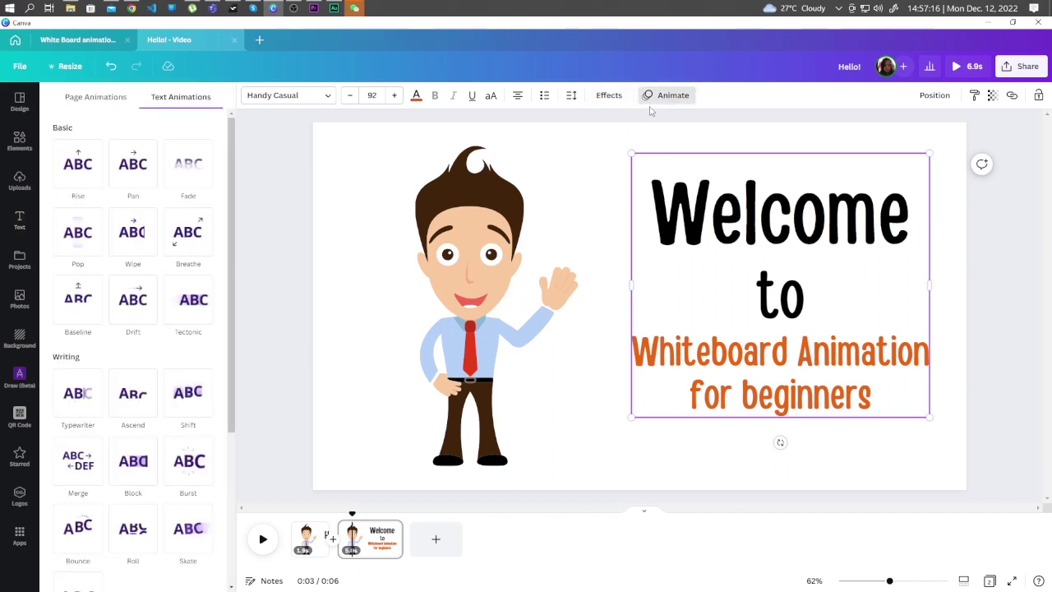
scroll(131, 329, down, 1)
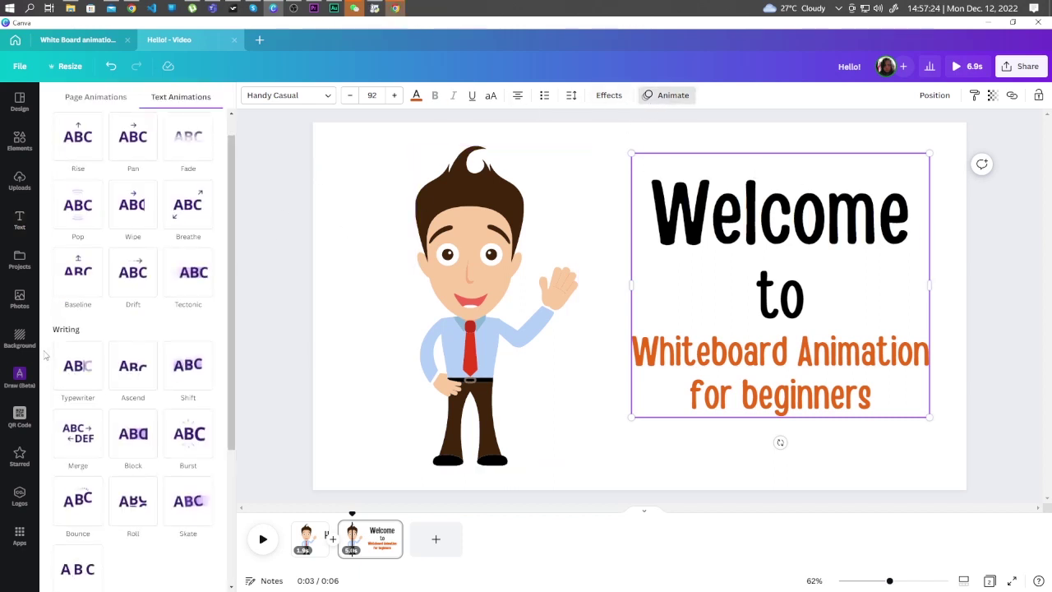
click(78, 368)
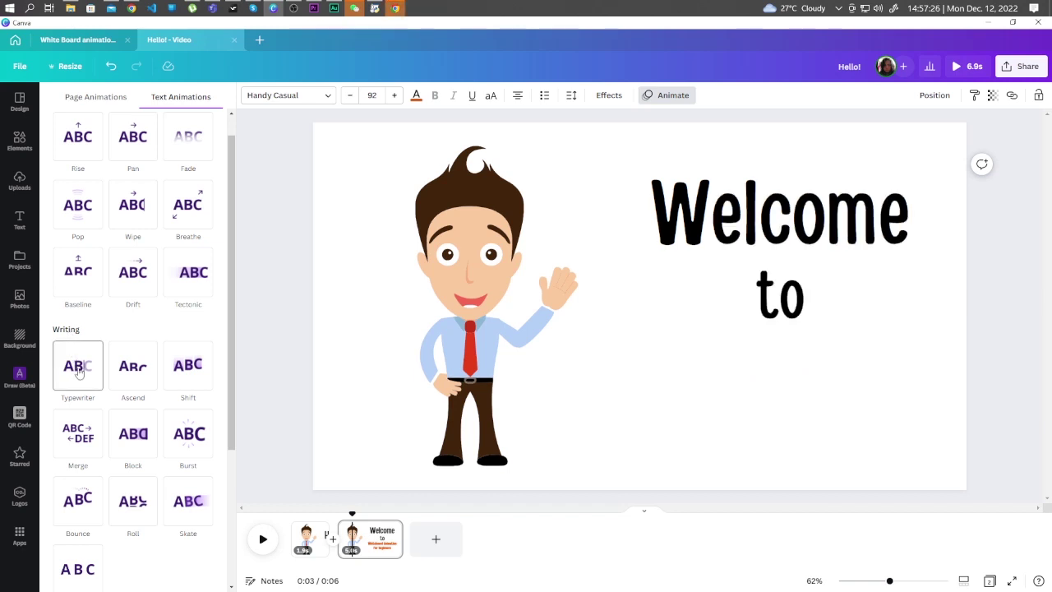
click(80, 370)
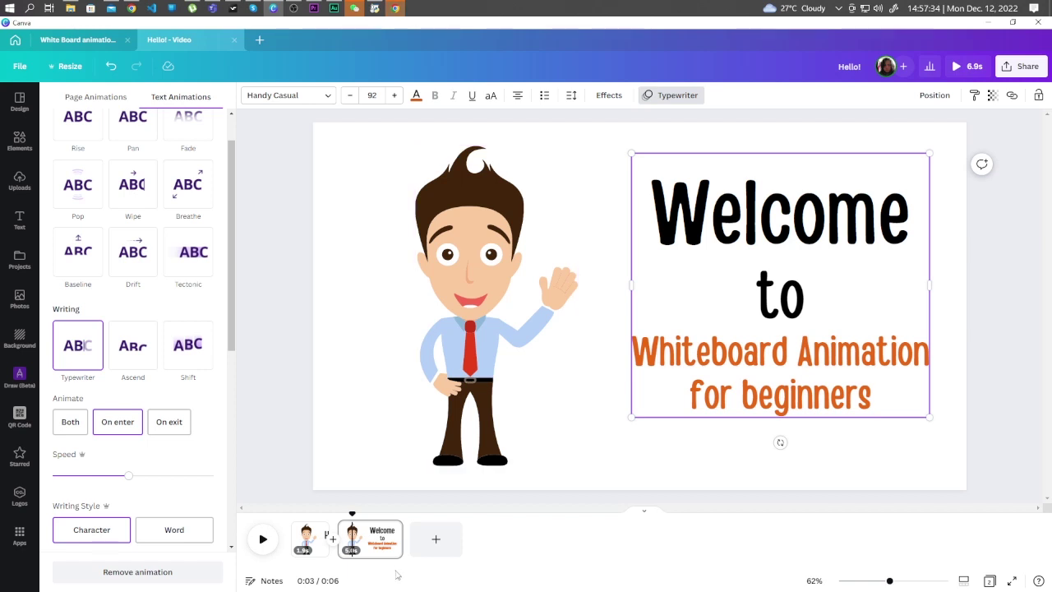
- Add a new page with a heading reading 'Let's' and 'Start' on two lines
click(435, 540)
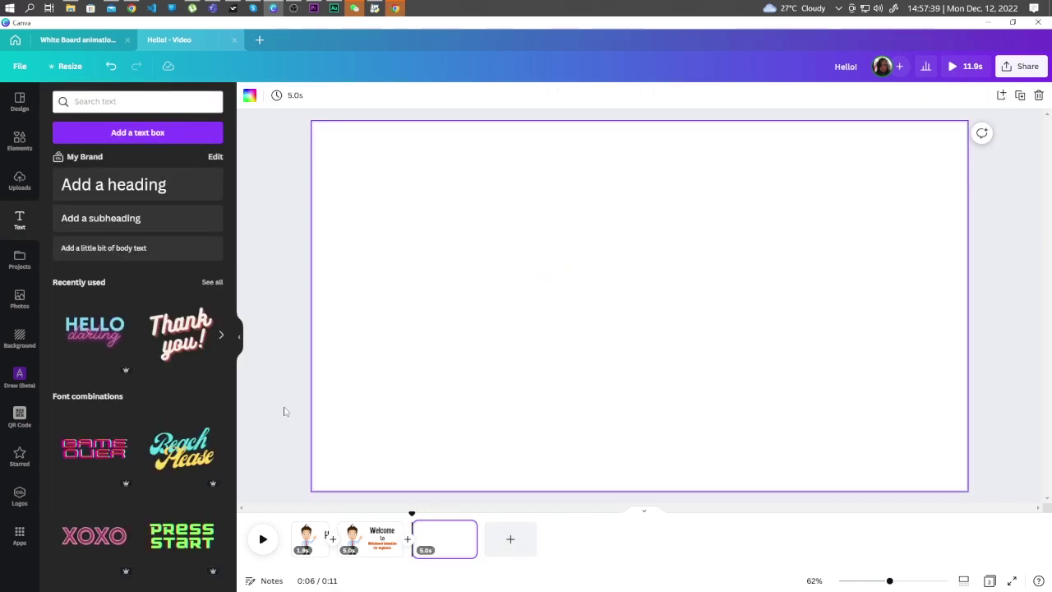
click(148, 187)
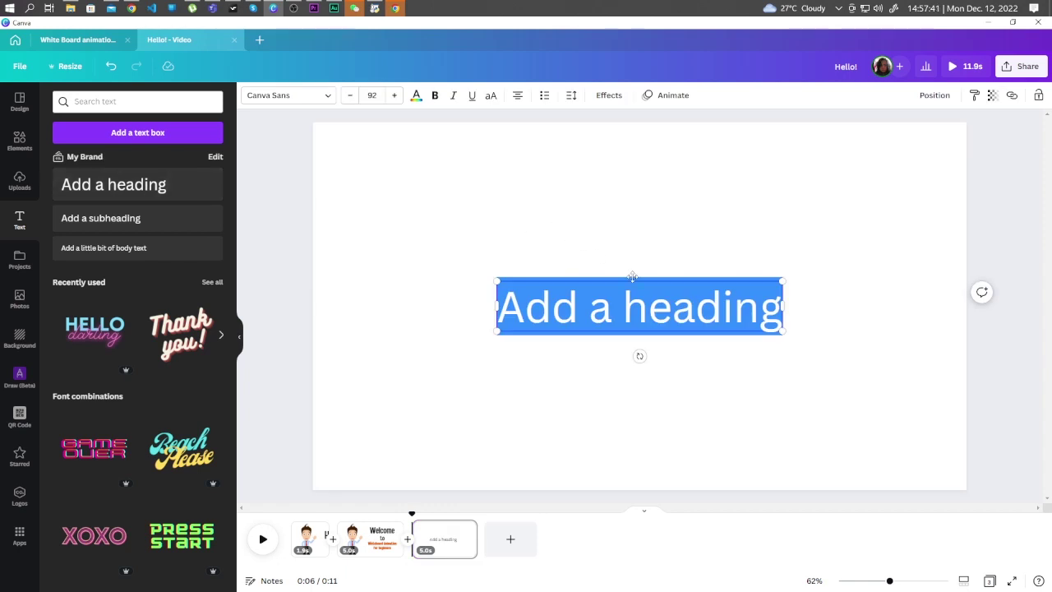
text(Let's)
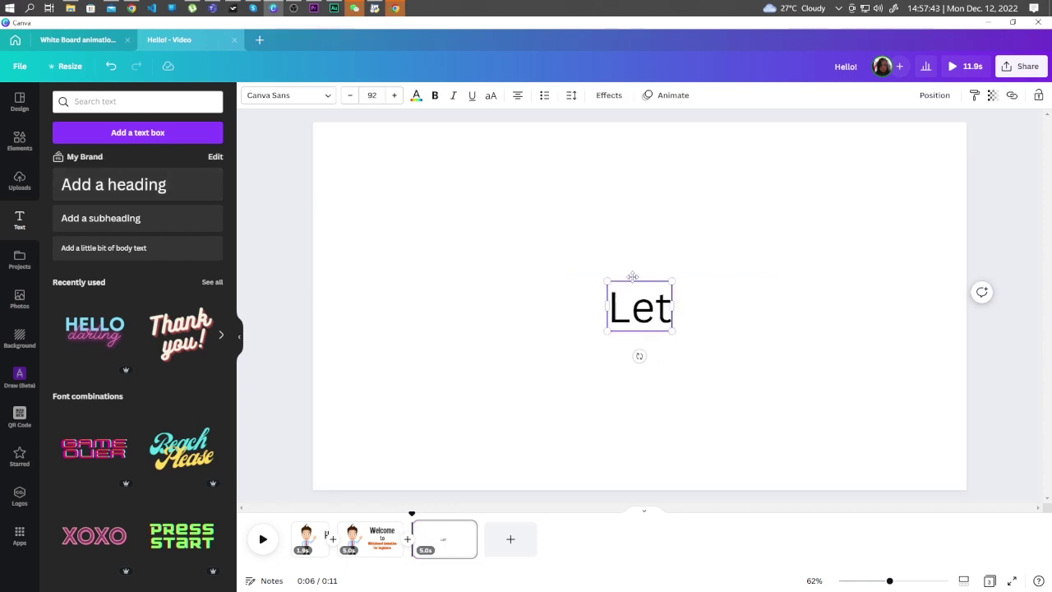
key(Return)
text(Start)
- Set the heading font to Handy Casual and enlarge the word Start to size 200
key(ctrl+a)
click(325, 100)
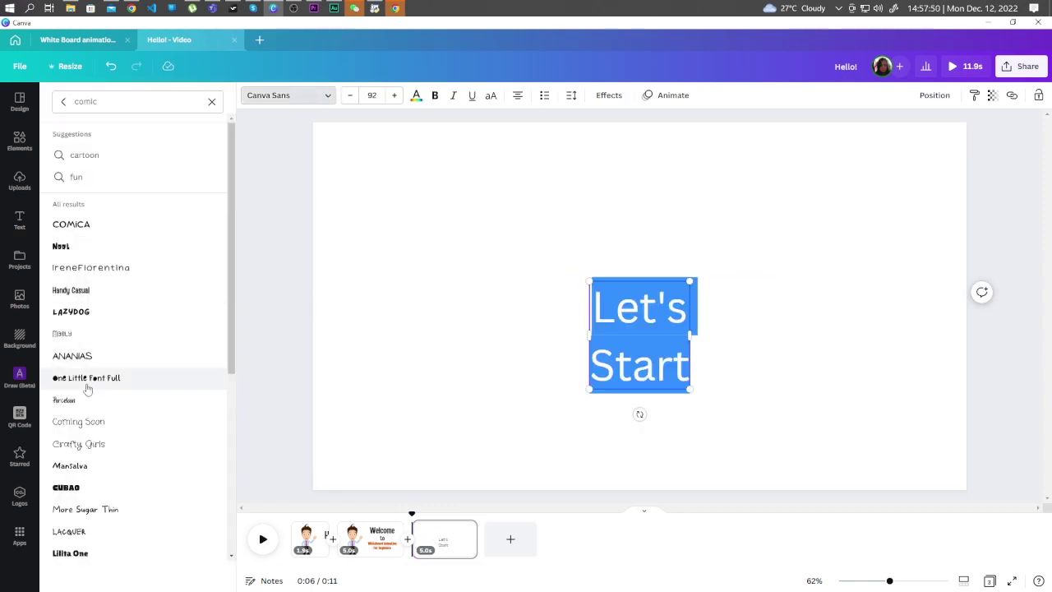
click(70, 290)
drag(604, 366, 675, 368)
click(372, 95)
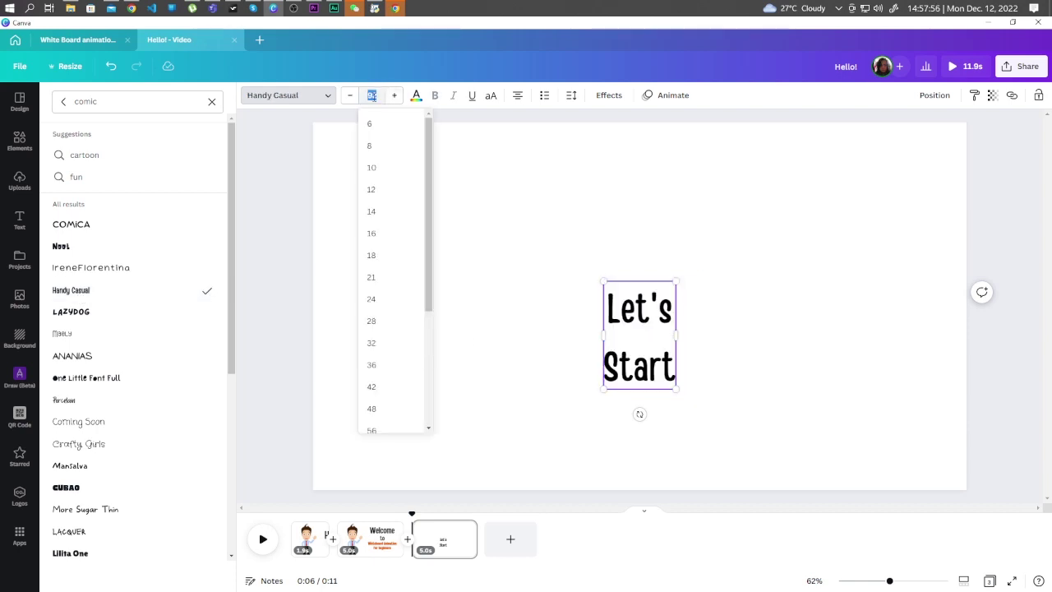
text(200)
key(Return)
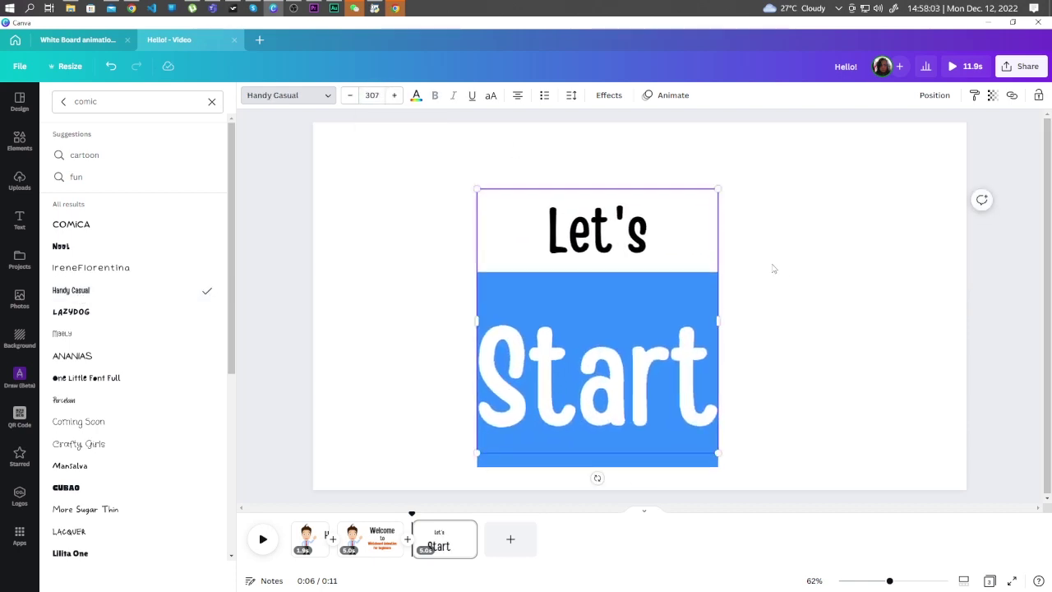
- Tighten the line spacing between Let's and Start and centre the text on the page
click(571, 95)
drag(638, 174, 599, 174)
click(749, 315)
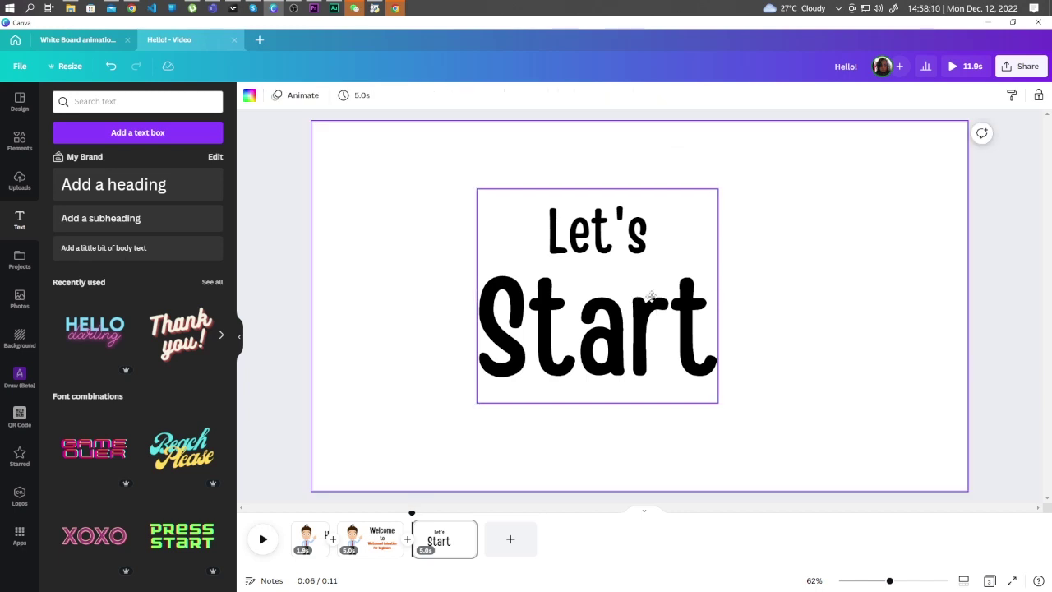
drag(628, 296, 669, 306)
- Colour the word Start orange
drag(758, 345, 713, 345)
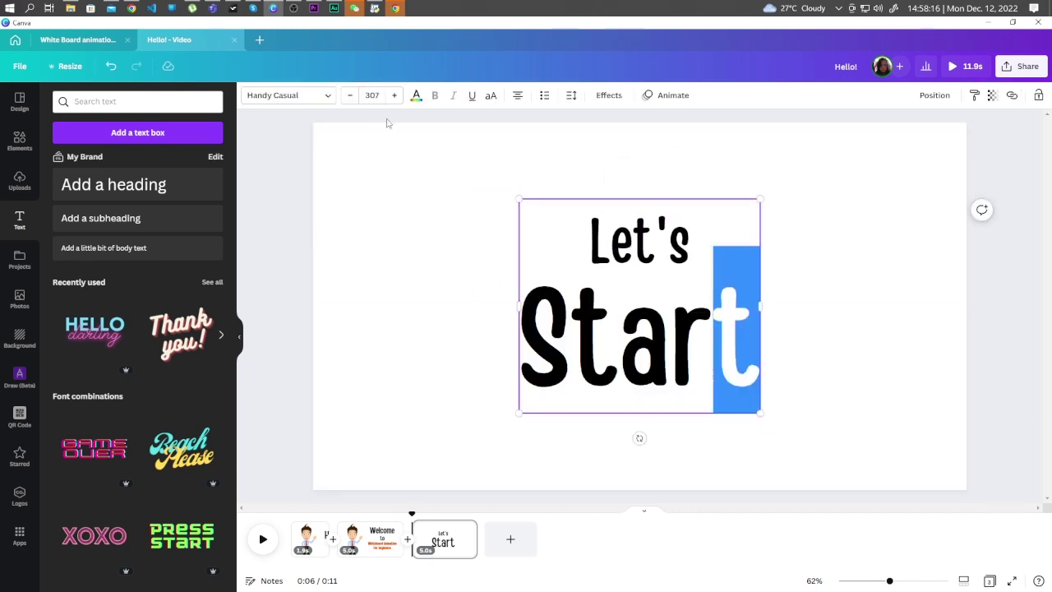
click(415, 95)
click(123, 152)
key(Escape)
key(ctrl+a)
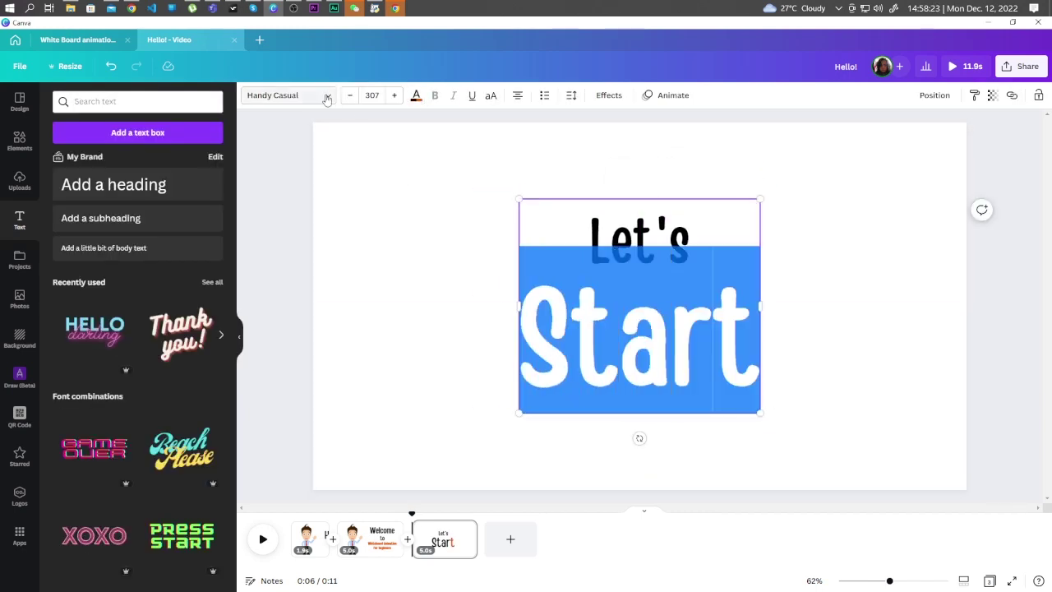
click(416, 95)
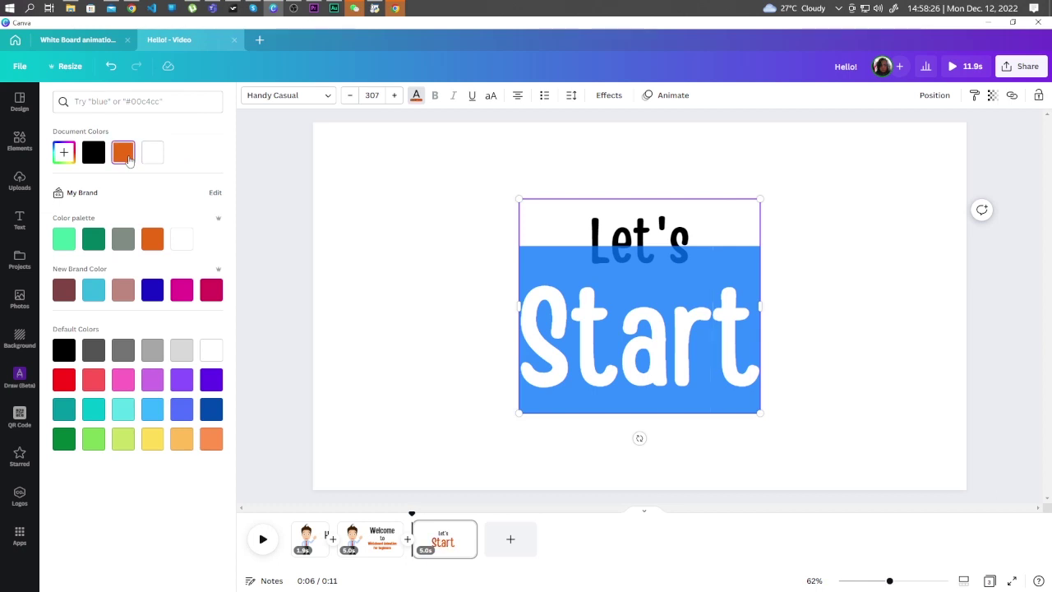
key(Escape)
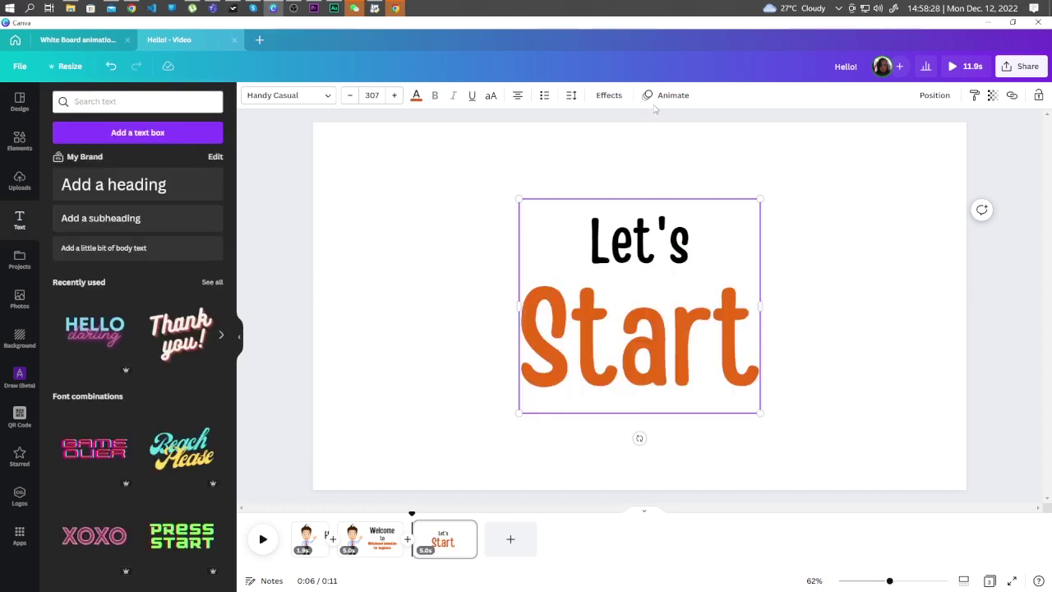
- Apply the Burst writing animation to the Let's Start heading
click(667, 95)
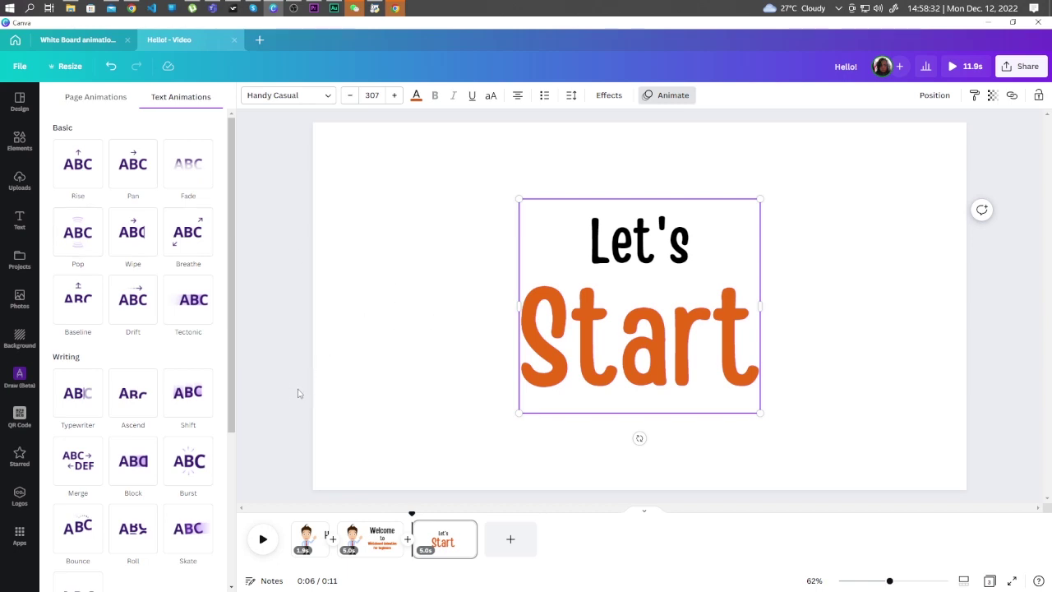
click(186, 479)
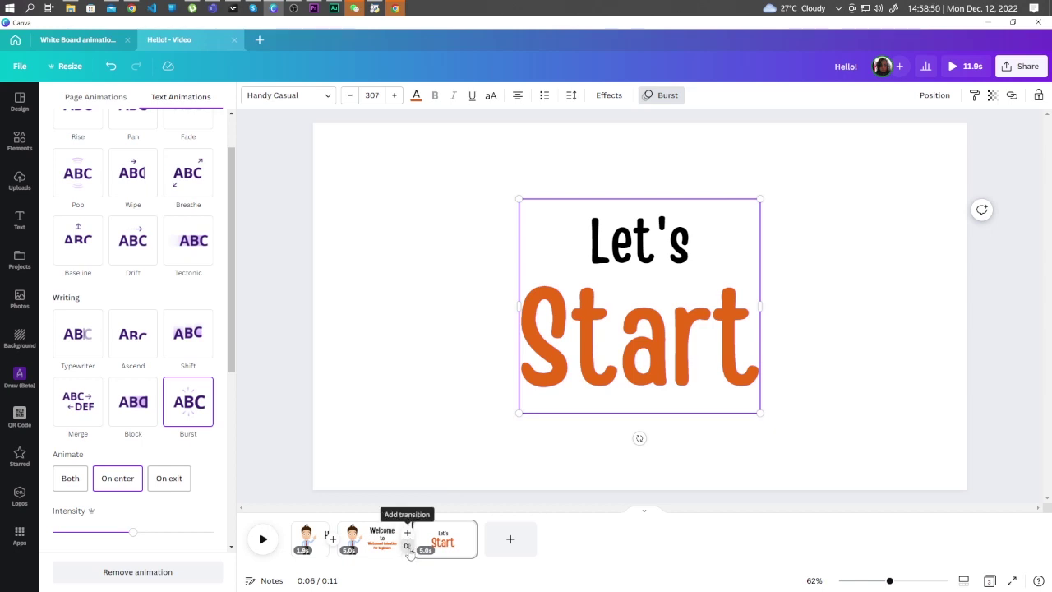
- Add a Circle Wipe transition between pages 2 and 3
click(408, 552)
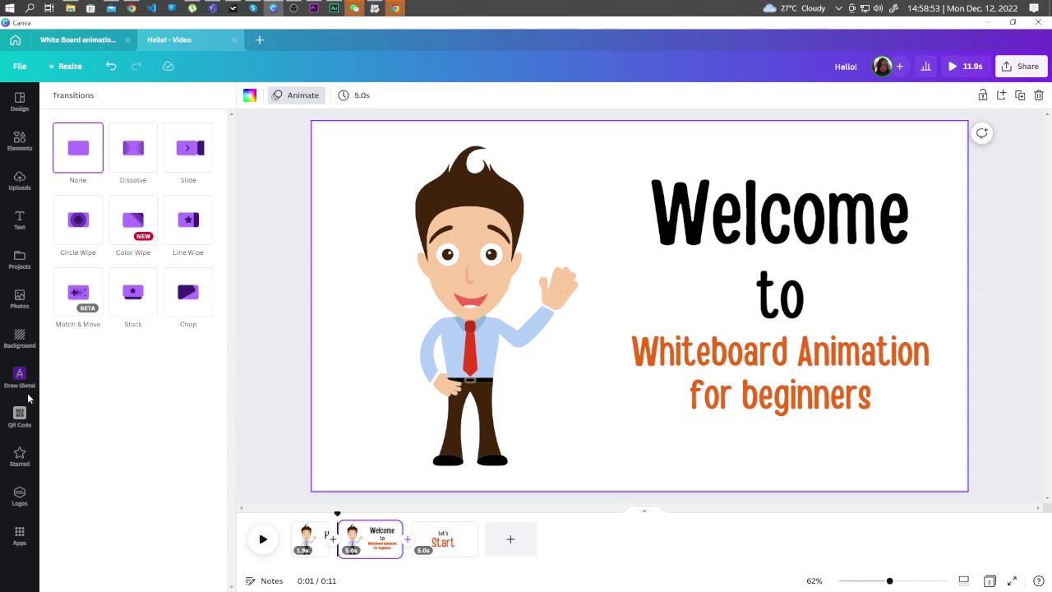
click(78, 227)
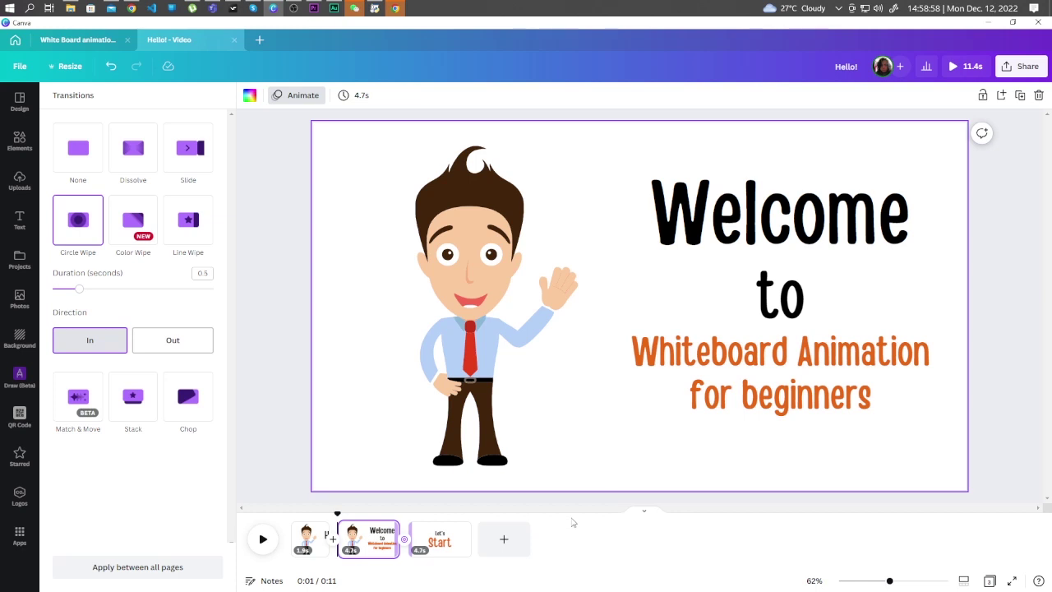
- Play the 11.4 s three-page video from the beginning to preview it
click(262, 539)
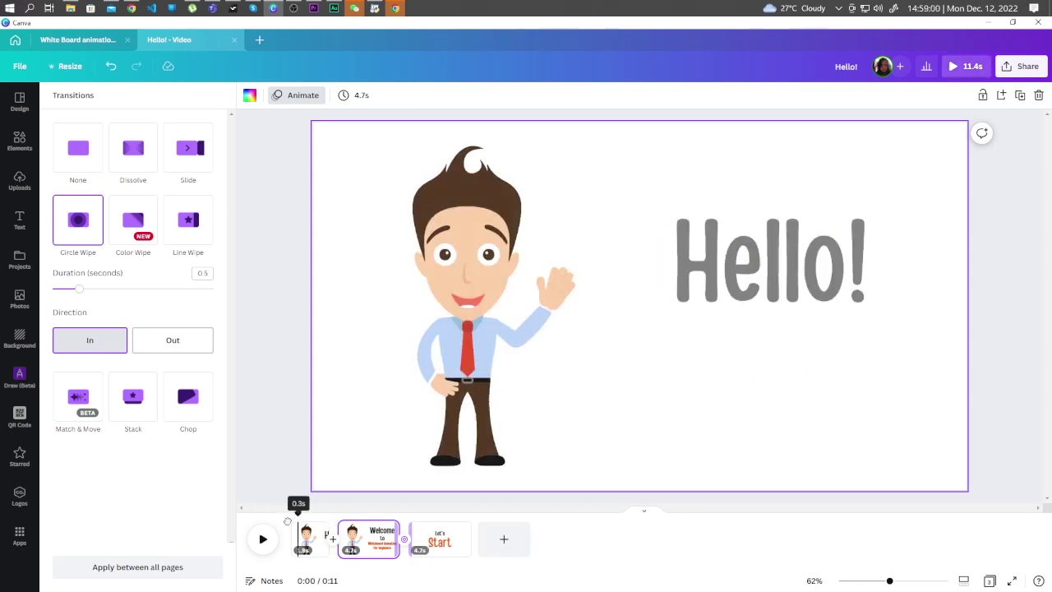